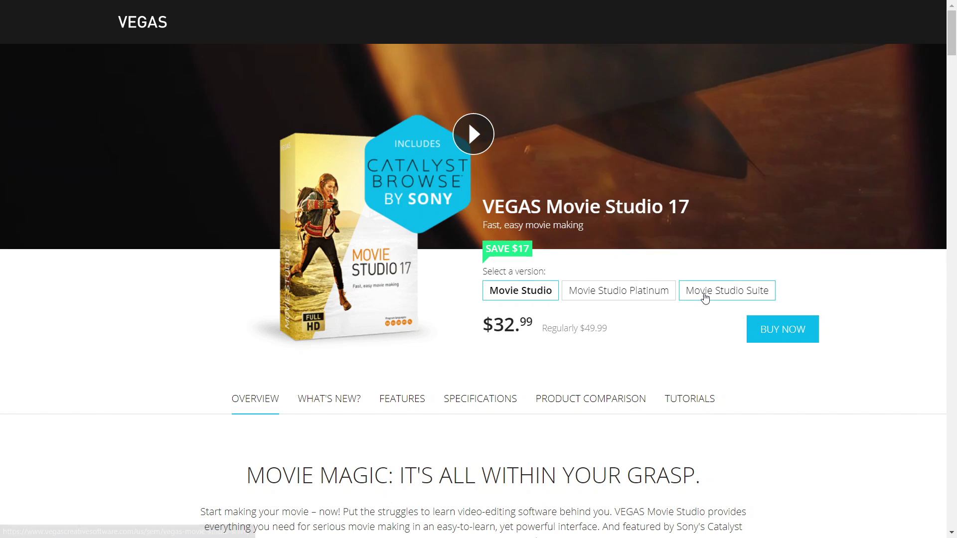
View the Movie Studio Suite version on the VEGAS Movie Studio 17 product page.
{"action": "left_click", "coordinate": [703, 298]}
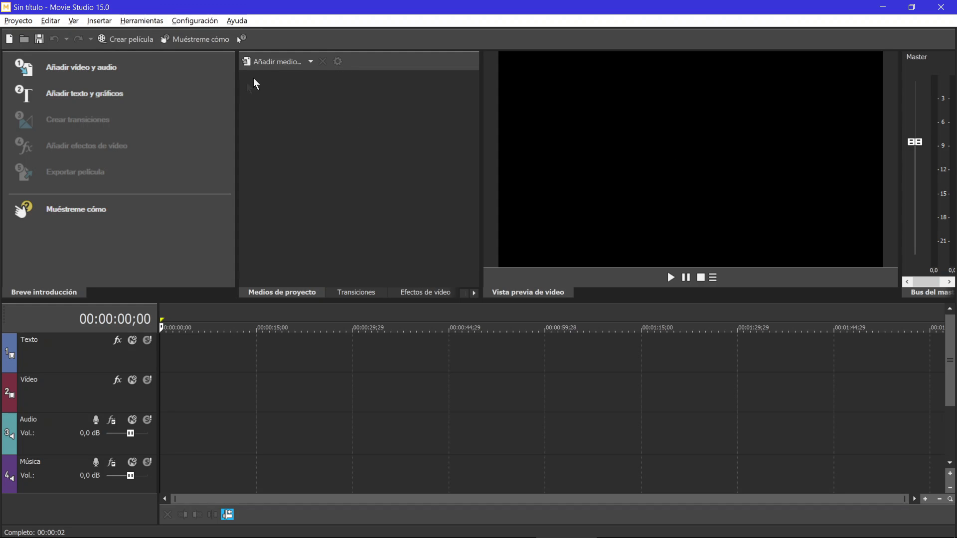
In Movie Studio 15.0, look through the transitions, video effects and media generators sections and return to the project media.
{"action": "left_click", "coordinate": [342, 296]}
{"action": "left_click", "coordinate": [402, 296]}
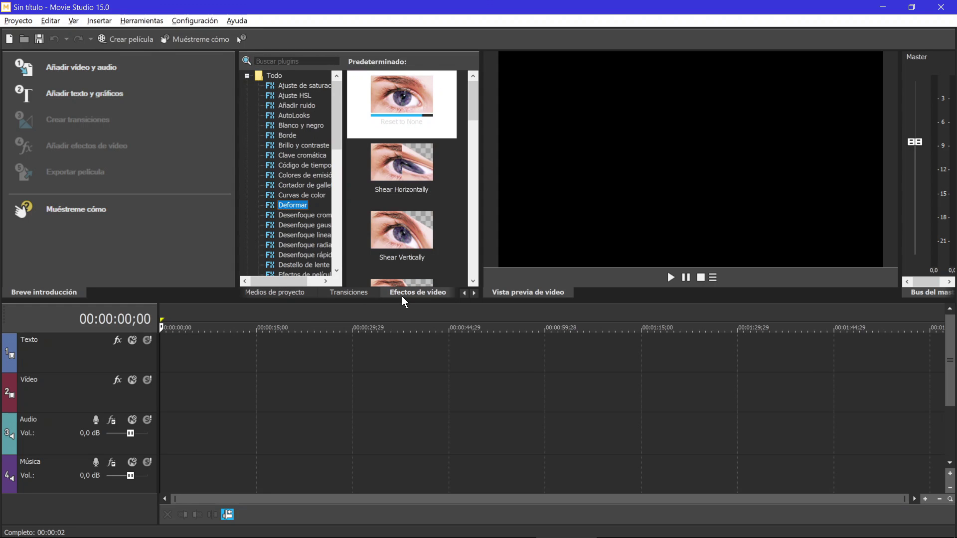
{"action": "left_click", "coordinate": [473, 294]}
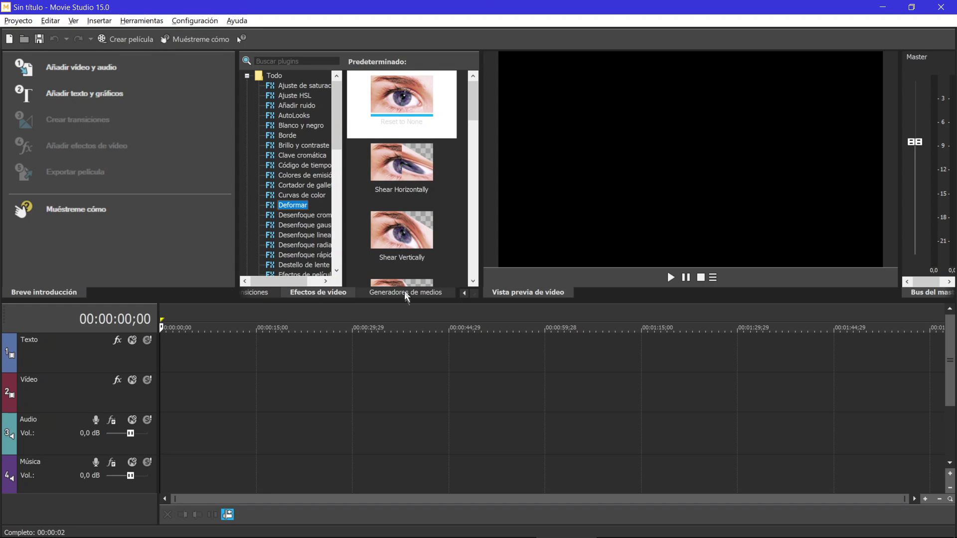
{"action": "left_click", "coordinate": [464, 294]}
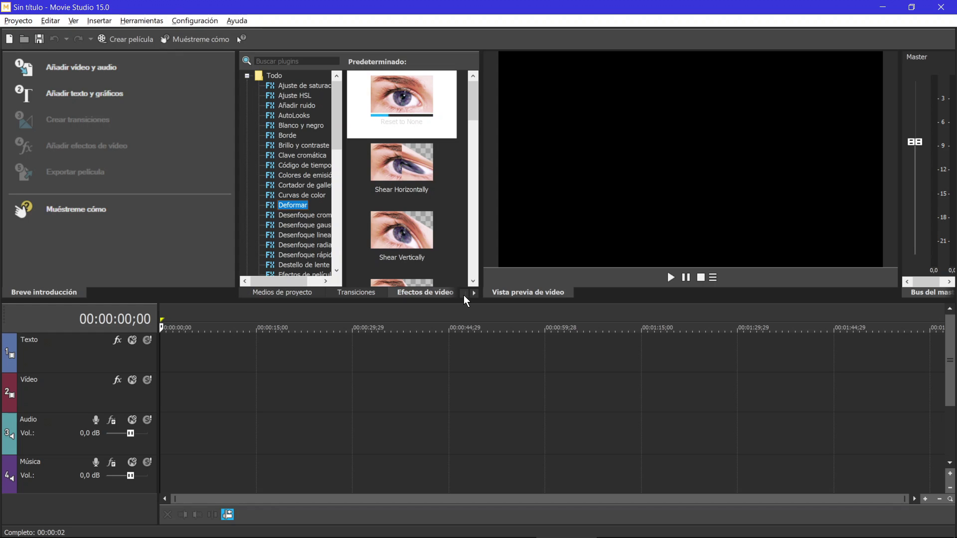
{"action": "left_click", "coordinate": [297, 293]}
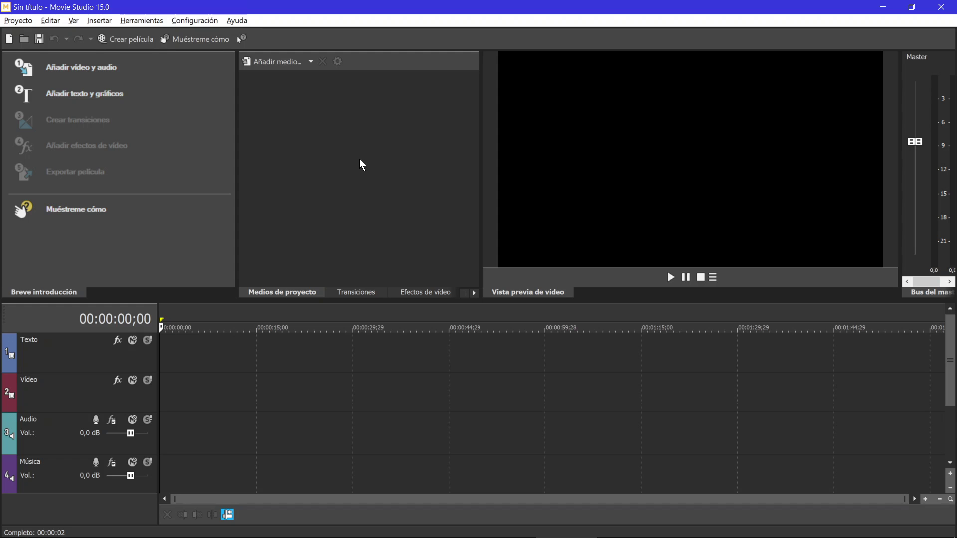
Import the PNG image and the three MP4 videos from the materiales folder into the project media.
{"action": "key", "text": "alt+Tab"}
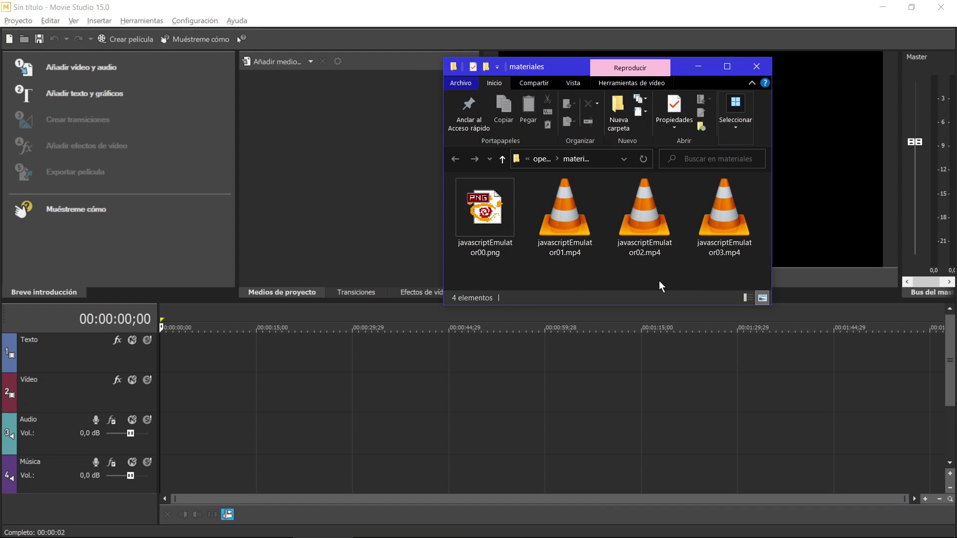
{"action": "left_click_drag", "start_coordinate": [716, 280], "coordinate": [337, 153]}
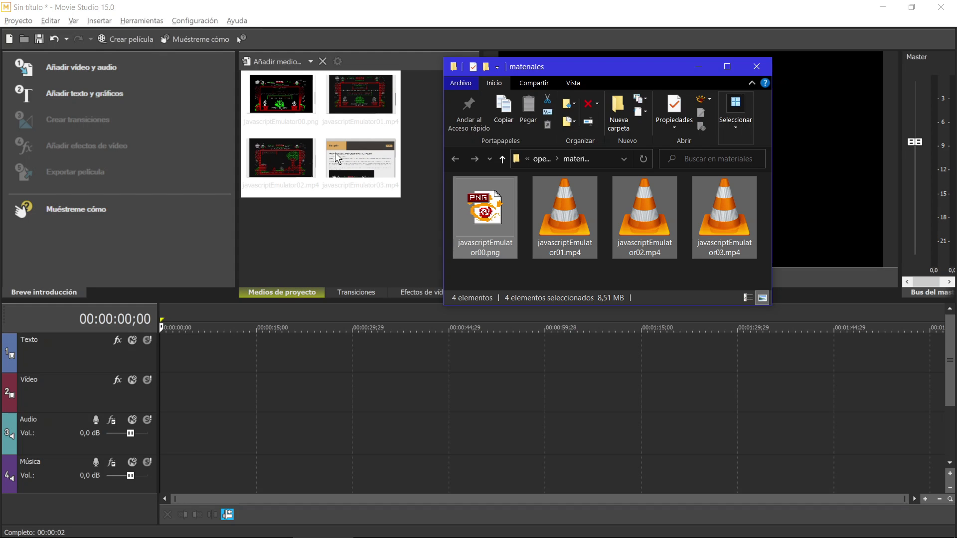
{"action": "left_click", "coordinate": [327, 232]}
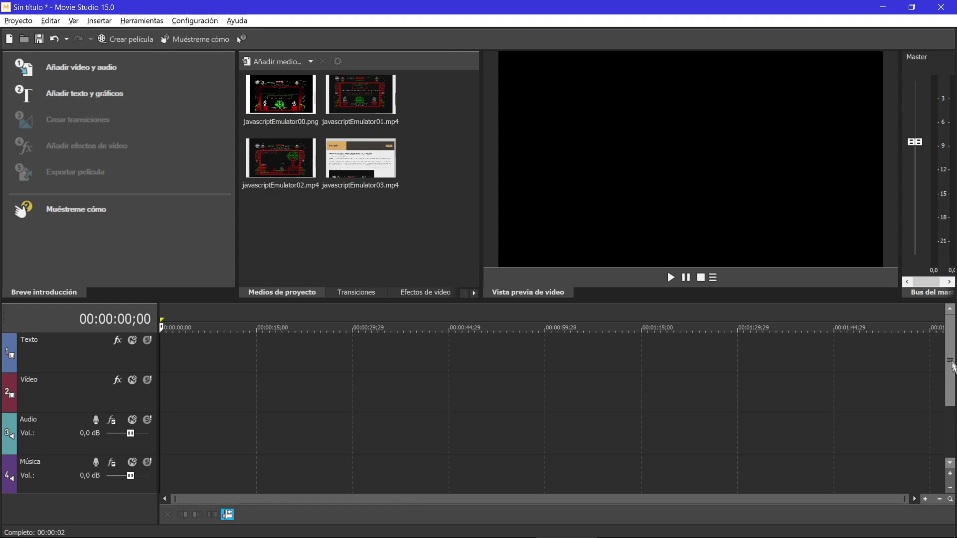
Place javascriptEmulator01.mp4 near the start of the Vídeo track, at about 1.3 seconds.
{"action": "scroll", "coordinate": [950, 367], "scroll_direction": "down", "scroll_amount": 2}
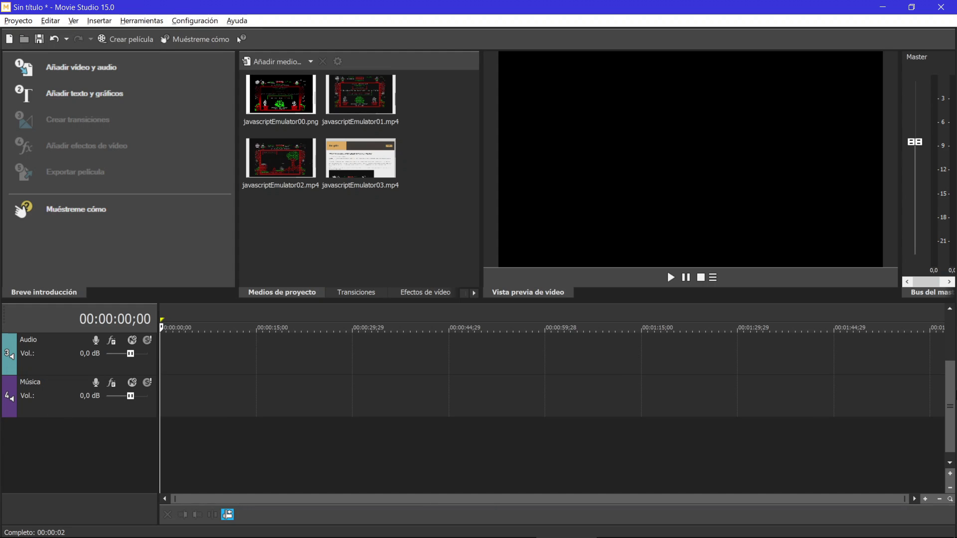
{"action": "scroll", "coordinate": [947, 388], "scroll_direction": "up", "scroll_amount": 2}
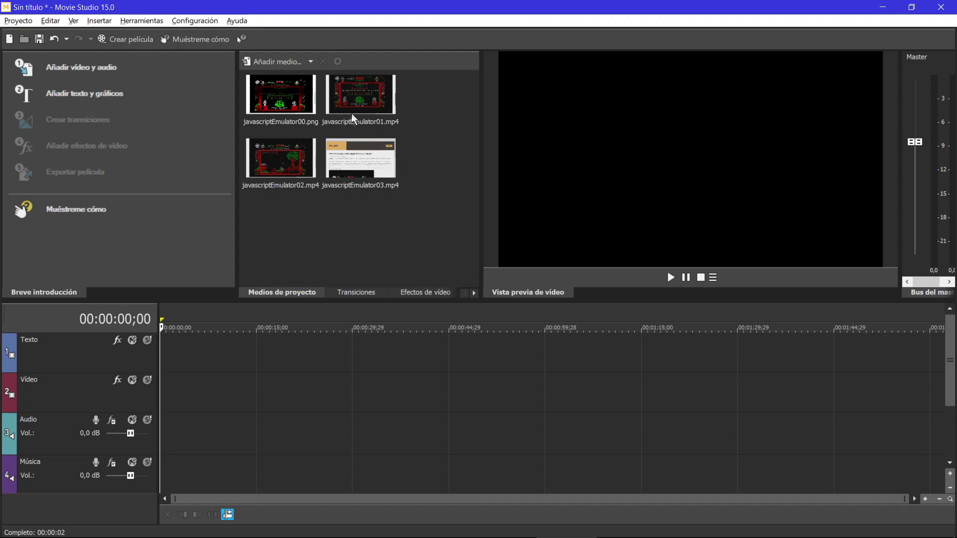
{"action": "left_click_drag", "start_coordinate": [349, 111], "coordinate": [174, 402]}
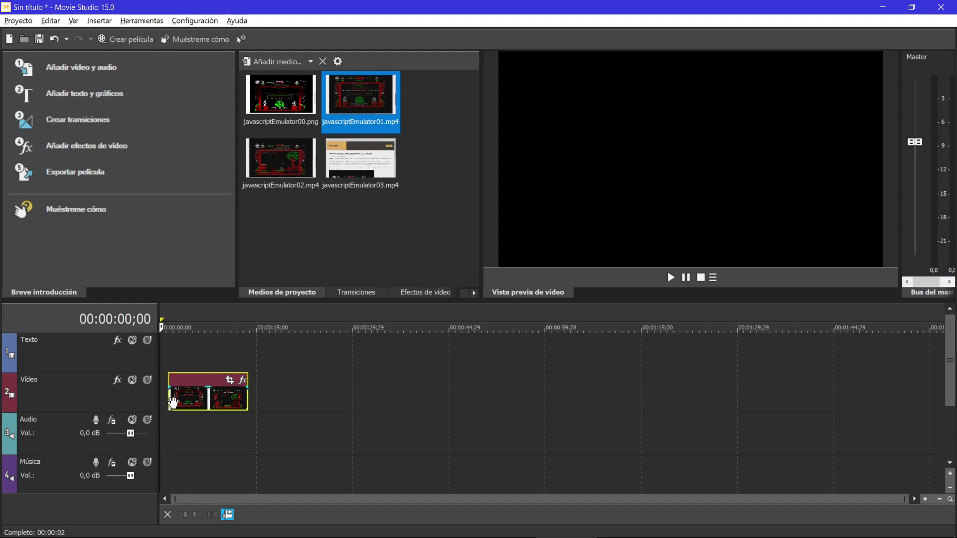
{"action": "scroll", "coordinate": [214, 403], "scroll_direction": "up", "scroll_amount": 5}
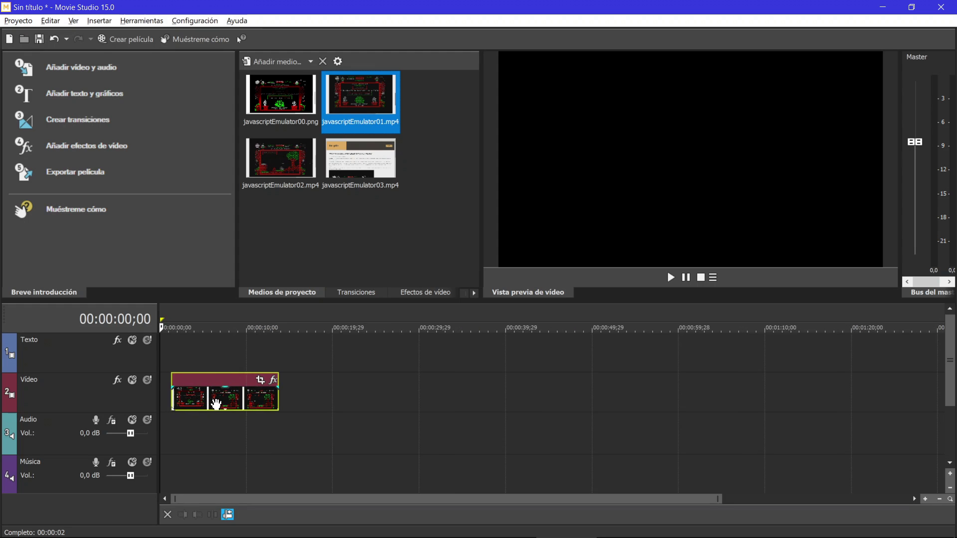
{"action": "scroll", "coordinate": [216, 404], "scroll_direction": "up", "scroll_amount": 5}
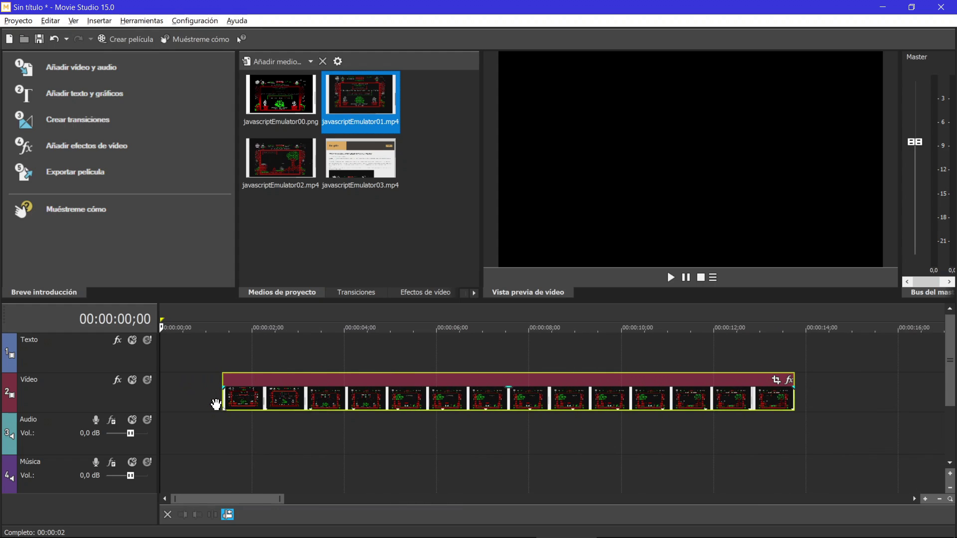
{"action": "scroll", "coordinate": [216, 404], "scroll_direction": "down", "scroll_amount": 5}
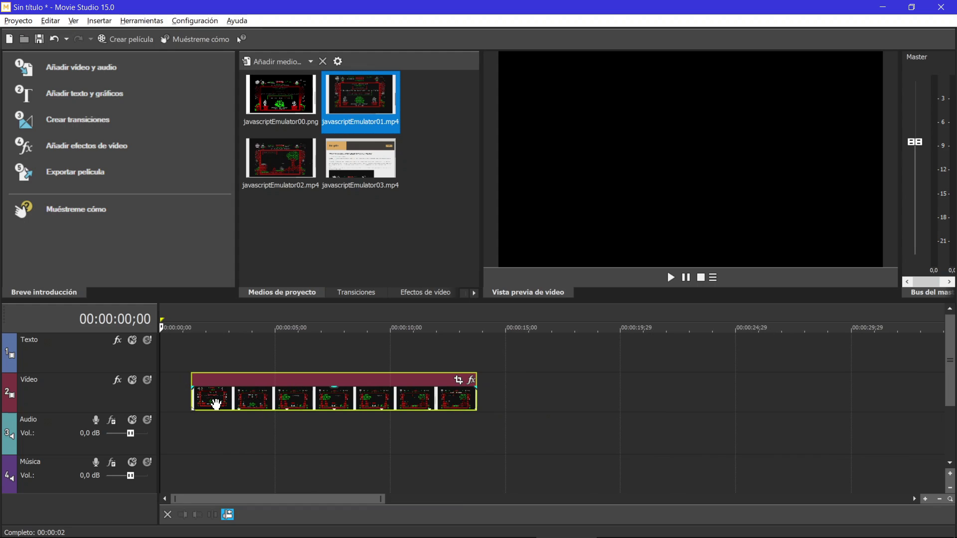
Place javascriptEmulator00.png on the Texto track at about 11 seconds, preview the overlap, and trim its end to about 14.5 seconds.
{"action": "left_click_drag", "start_coordinate": [284, 106], "coordinate": [427, 355]}
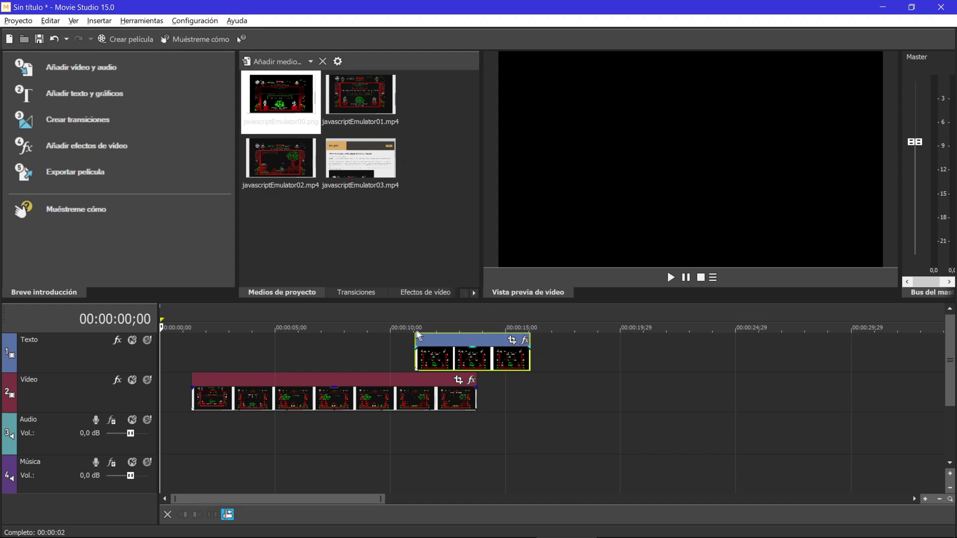
{"action": "left_click", "coordinate": [405, 315]}
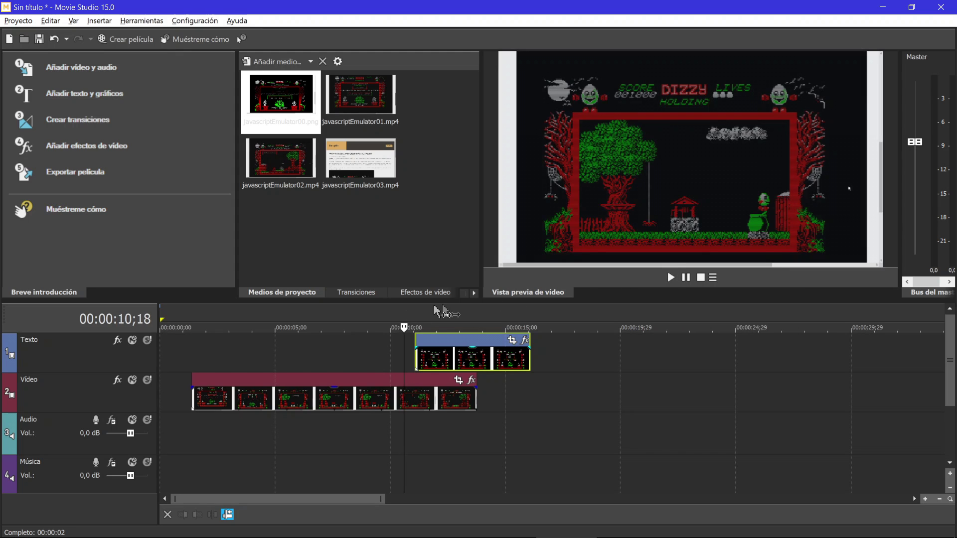
{"action": "left_click", "coordinate": [398, 315]}
{"action": "left_click", "coordinate": [670, 277]}
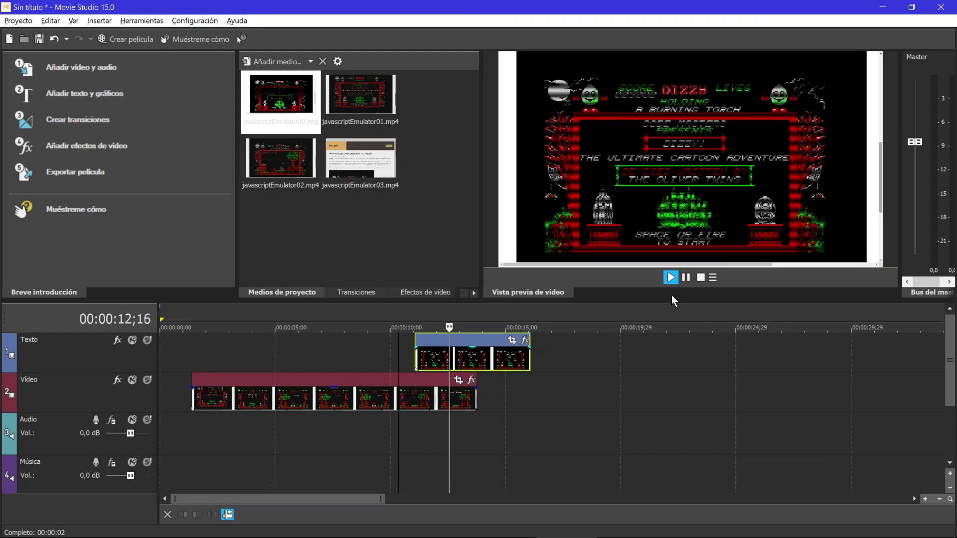
{"action": "left_click", "coordinate": [690, 283]}
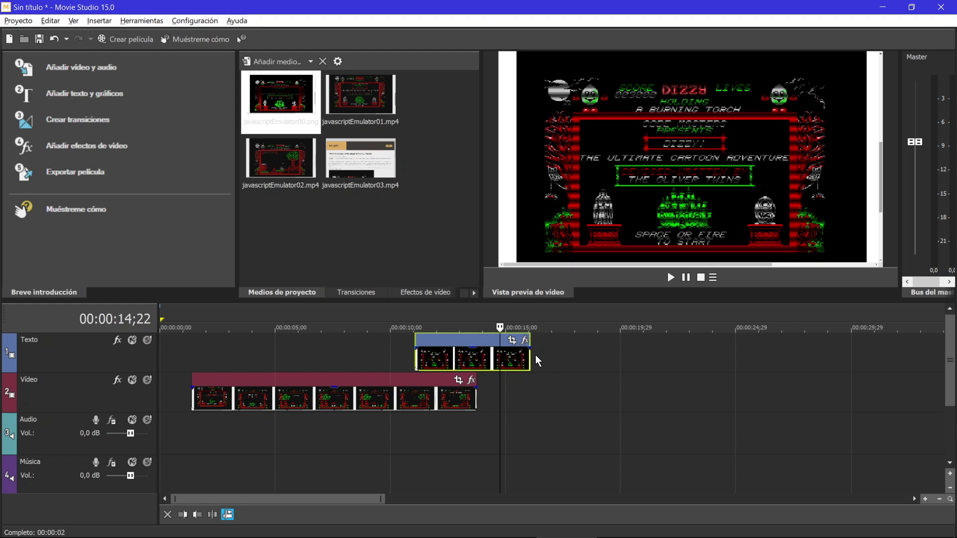
{"action": "left_click_drag", "start_coordinate": [530, 355], "coordinate": [494, 356]}
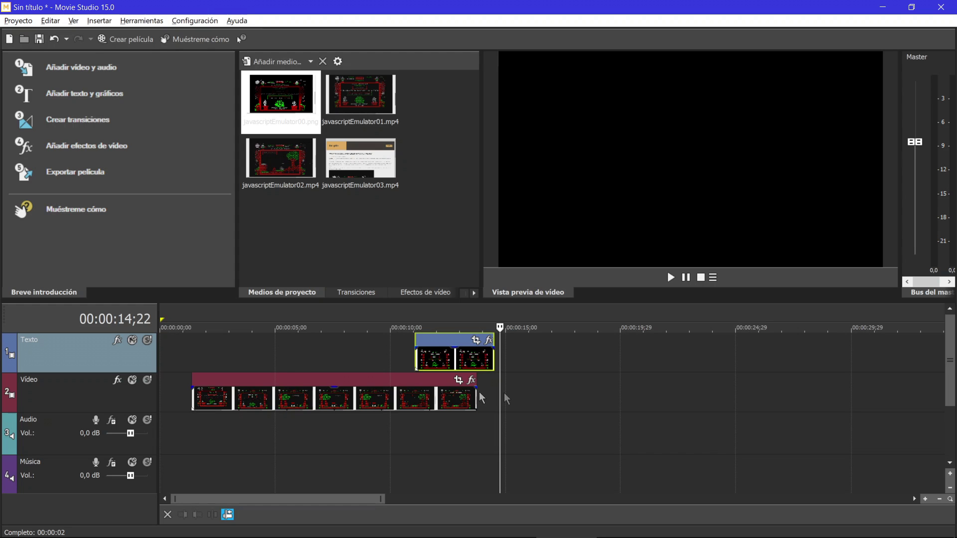
Split the Vídeo track clip at 00:00:05;14 and move the second piece about 1.5 seconds away from the first.
{"action": "left_click", "coordinate": [285, 380]}
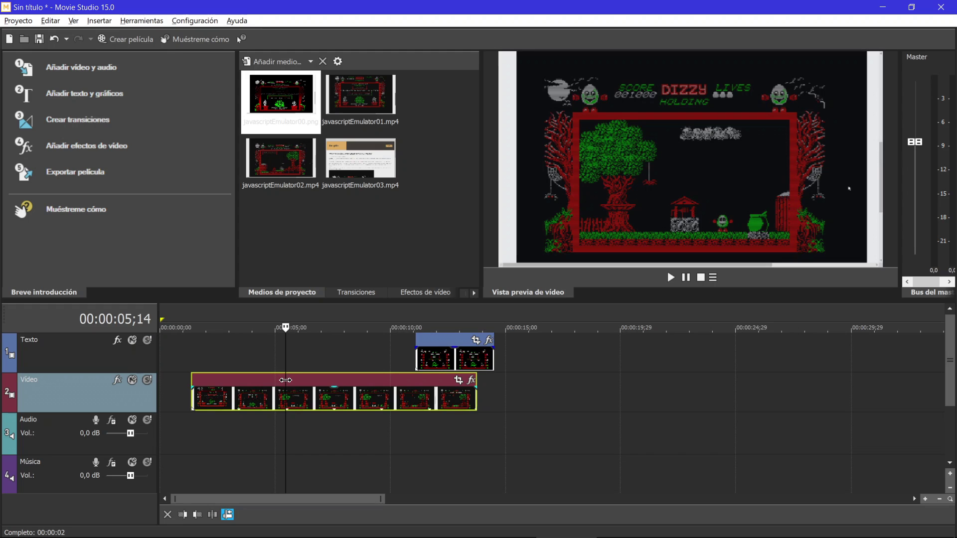
{"action": "left_click", "coordinate": [215, 517]}
{"action": "left_click_drag", "start_coordinate": [243, 381], "coordinate": [217, 381]}
{"action": "left_click", "coordinate": [308, 431]}
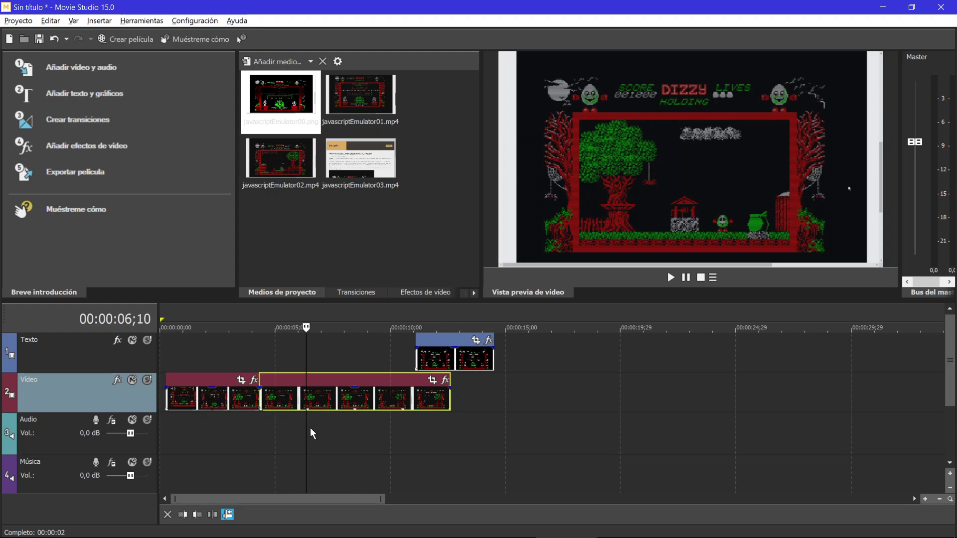
{"action": "left_click_drag", "start_coordinate": [331, 384], "coordinate": [366, 385]}
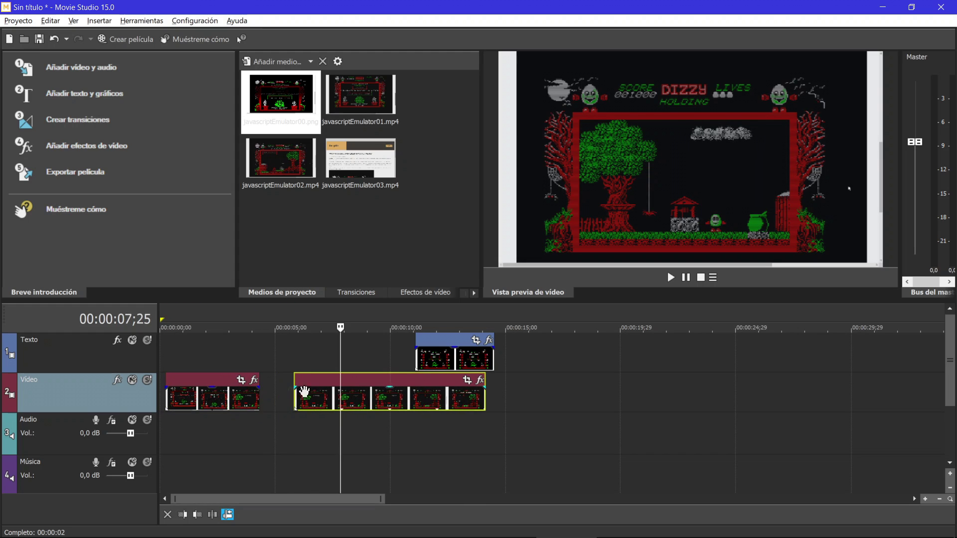
Reposition the first Vídeo piece to about 1.3 seconds and the second piece to about 6.2 seconds.
{"action": "left_click_drag", "start_coordinate": [222, 387], "coordinate": [247, 388]}
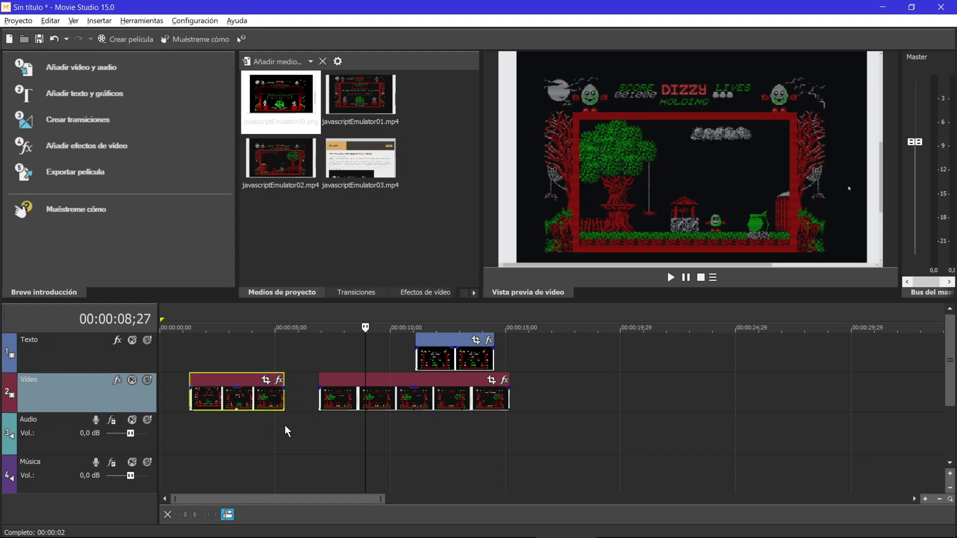
{"action": "left_click", "coordinate": [285, 425]}
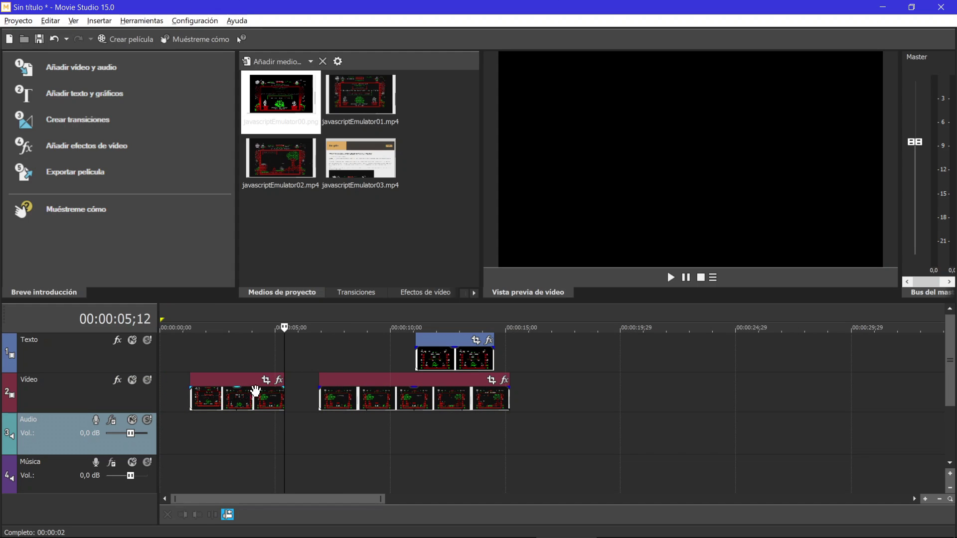
{"action": "mouse_move", "coordinate": [342, 393]}
{"action": "left_mouse_down"}
{"action": "mouse_move", "coordinate": [316, 392]}
{"action": "mouse_move", "coordinate": [326, 392]}
{"action": "left_mouse_up"}
{"action": "mouse_move", "coordinate": [246, 380]}
{"action": "left_mouse_down"}
{"action": "mouse_move", "coordinate": [231, 380]}
{"action": "mouse_move", "coordinate": [243, 378]}
{"action": "left_mouse_up"}
Switch automatic ripple off and on again, and move the first Vídeo piece to about 1.9 seconds with ripple active.
{"action": "left_click", "coordinate": [228, 514]}
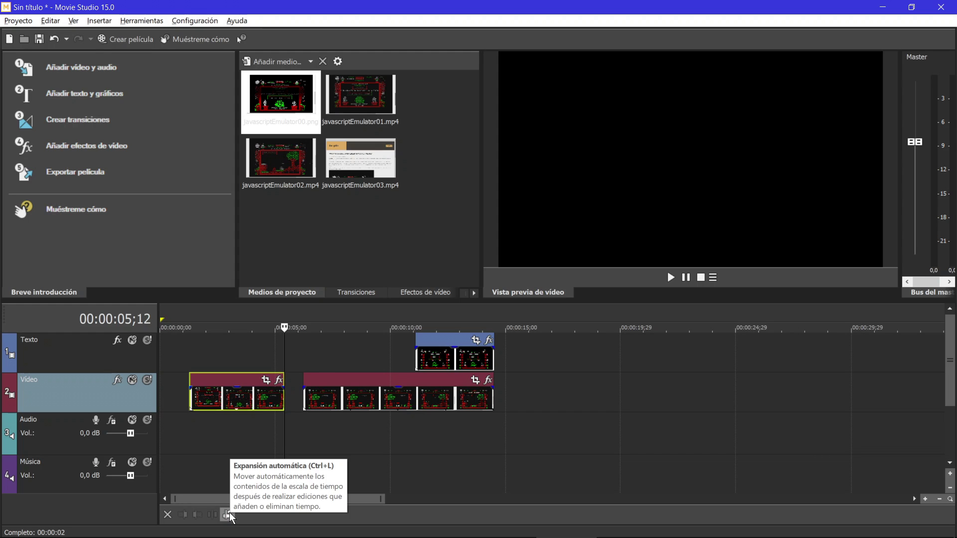
{"action": "left_click", "coordinate": [228, 514]}
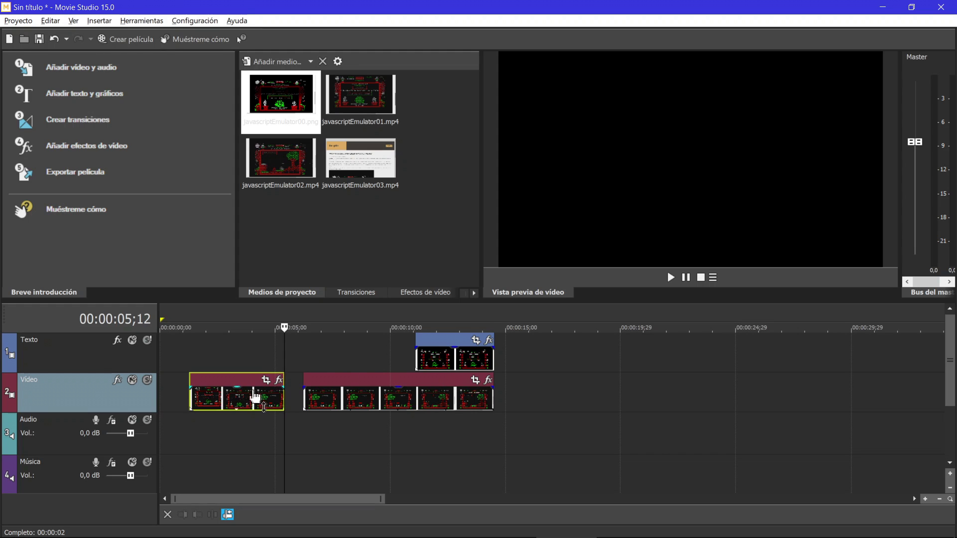
{"action": "mouse_move", "coordinate": [242, 380]}
{"action": "left_mouse_down"}
{"action": "mouse_move", "coordinate": [291, 383]}
{"action": "mouse_move", "coordinate": [256, 384]}
{"action": "left_mouse_up"}
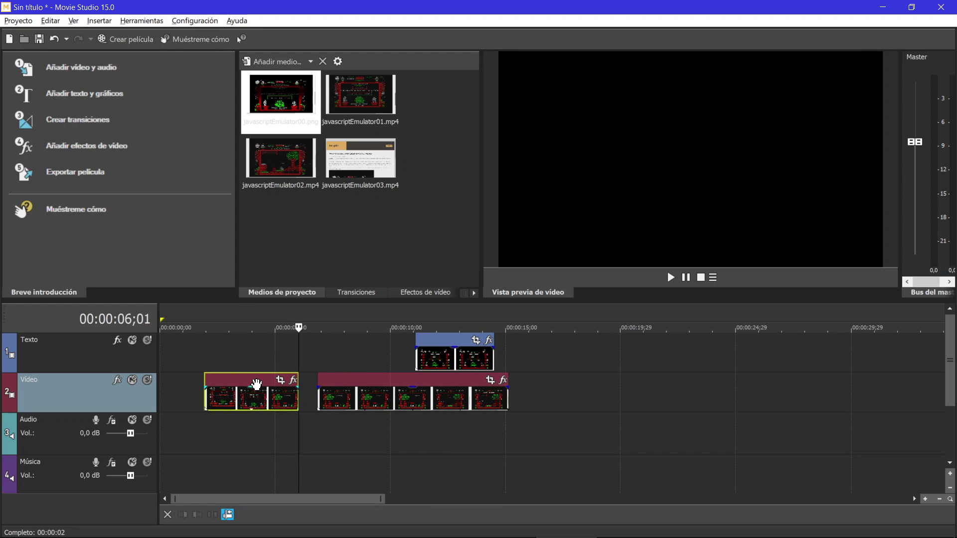
Trim the first Vídeo piece's start at 00:00:02;18, and move both pieces against each other at the beginning of the timeline.
{"action": "left_click", "coordinate": [218, 376]}
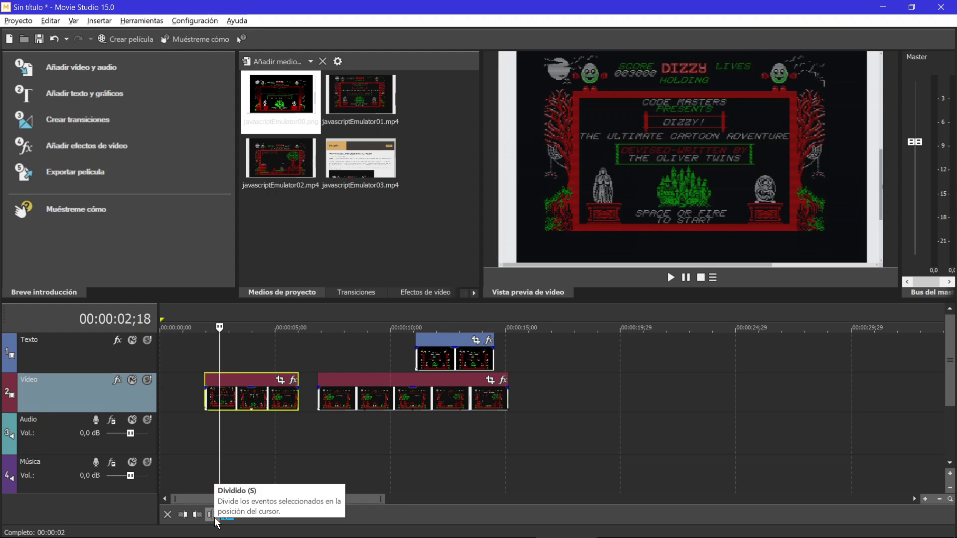
{"action": "left_click", "coordinate": [189, 514]}
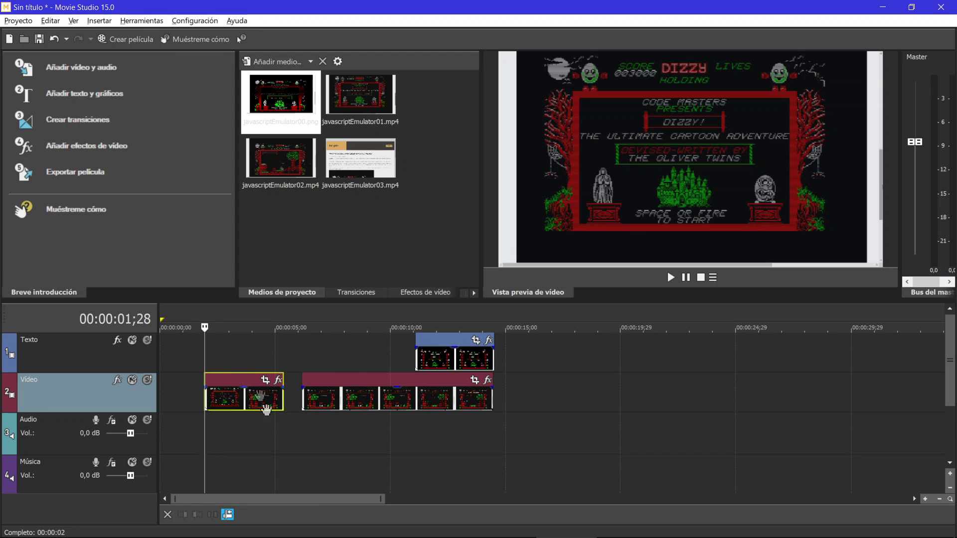
{"action": "left_click_drag", "start_coordinate": [231, 378], "coordinate": [188, 378]}
{"action": "key", "text": "Home"}
{"action": "left_click_drag", "start_coordinate": [307, 384], "coordinate": [288, 384]}
Trim the first Vídeo piece's end at 00:00:02;26 and overlap the second piece onto it by 1 second as a crossfade.
{"action": "left_click", "coordinate": [226, 348]}
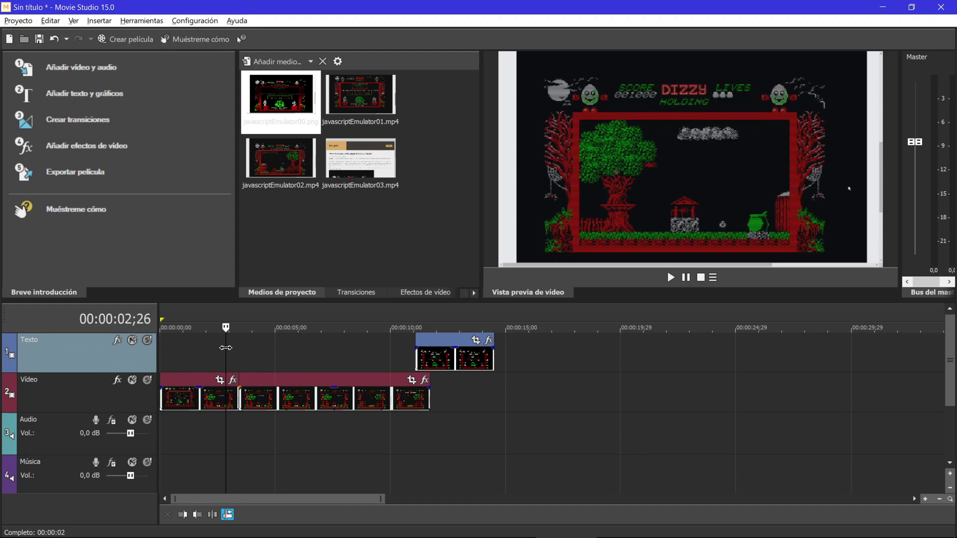
{"action": "left_click", "coordinate": [202, 516]}
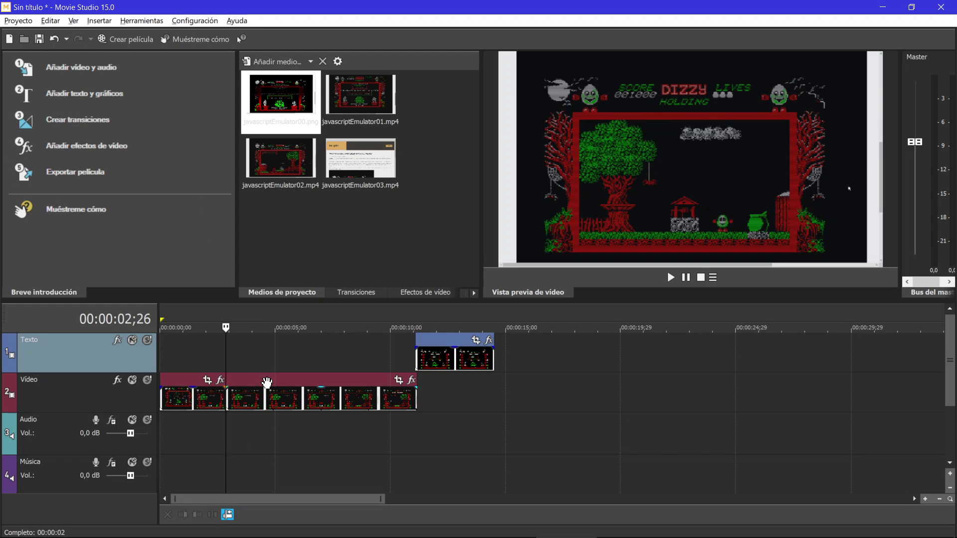
{"action": "left_click_drag", "start_coordinate": [280, 380], "coordinate": [259, 381]}
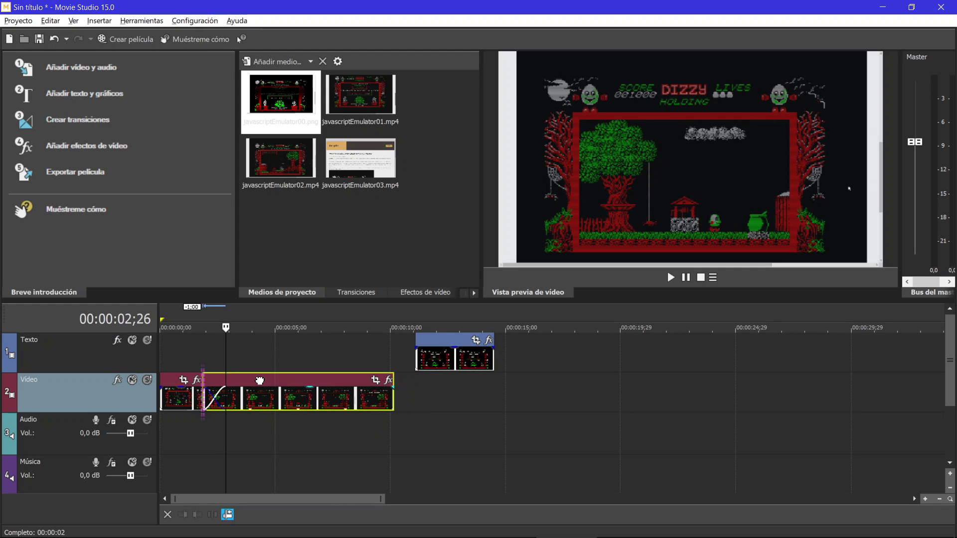
{"action": "left_click_drag", "start_coordinate": [261, 381], "coordinate": [261, 381]}
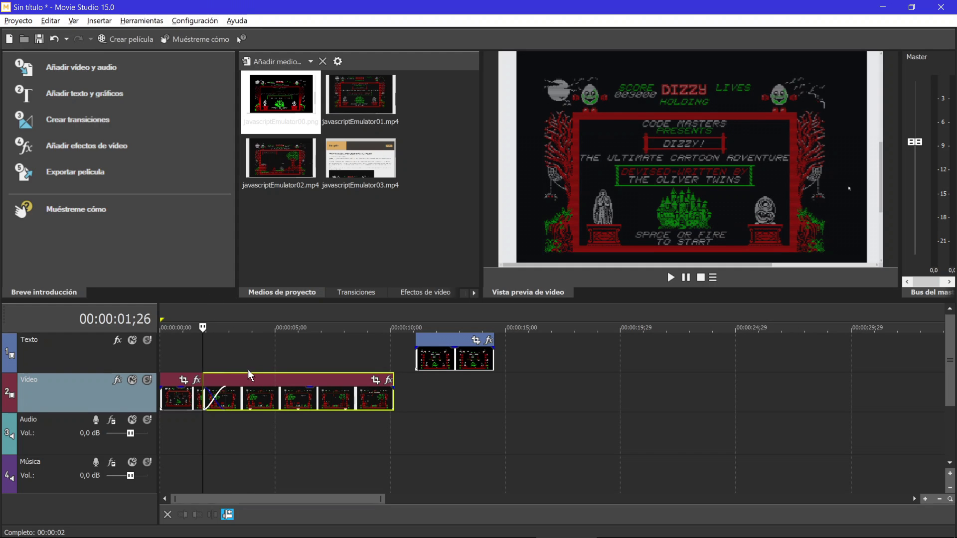
{"action": "mouse_move", "coordinate": [251, 379]}
{"action": "left_mouse_down"}
{"action": "mouse_move", "coordinate": [272, 381]}
{"action": "mouse_move", "coordinate": [252, 381]}
{"action": "left_mouse_up"}
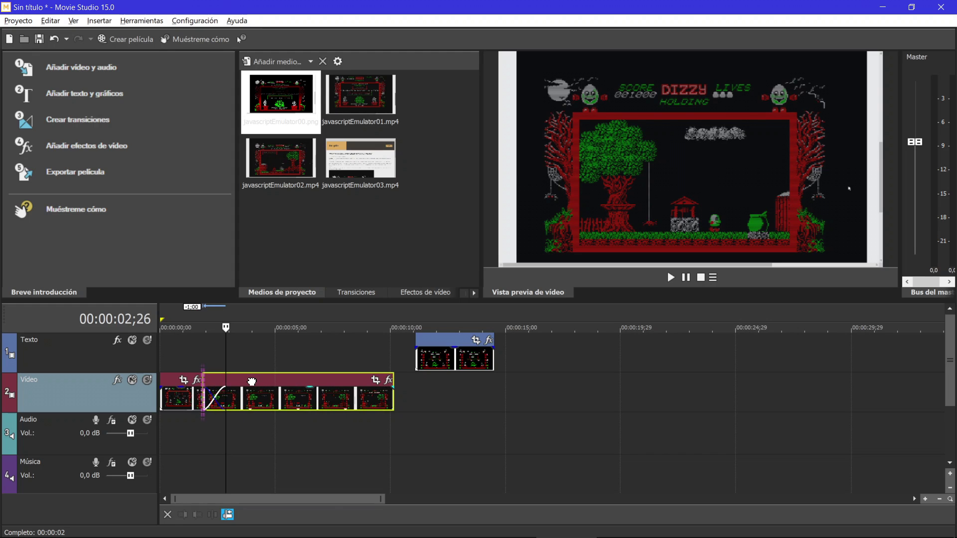
{"action": "left_click_drag", "start_coordinate": [256, 382], "coordinate": [255, 387]}
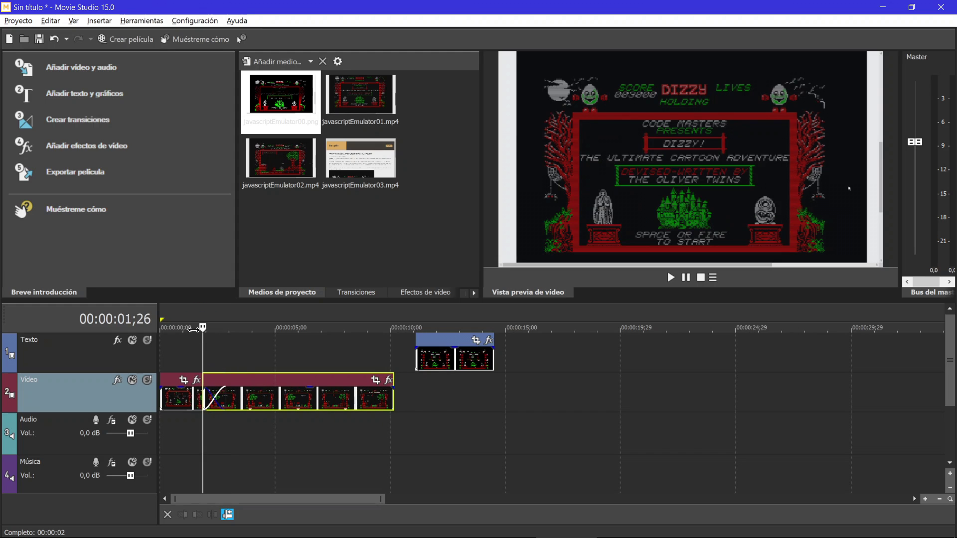
Play back the crossfade between the two Vídeo pieces from about 1.2 seconds and pause after it.
{"action": "left_click", "coordinate": [187, 328]}
{"action": "left_click", "coordinate": [673, 278]}
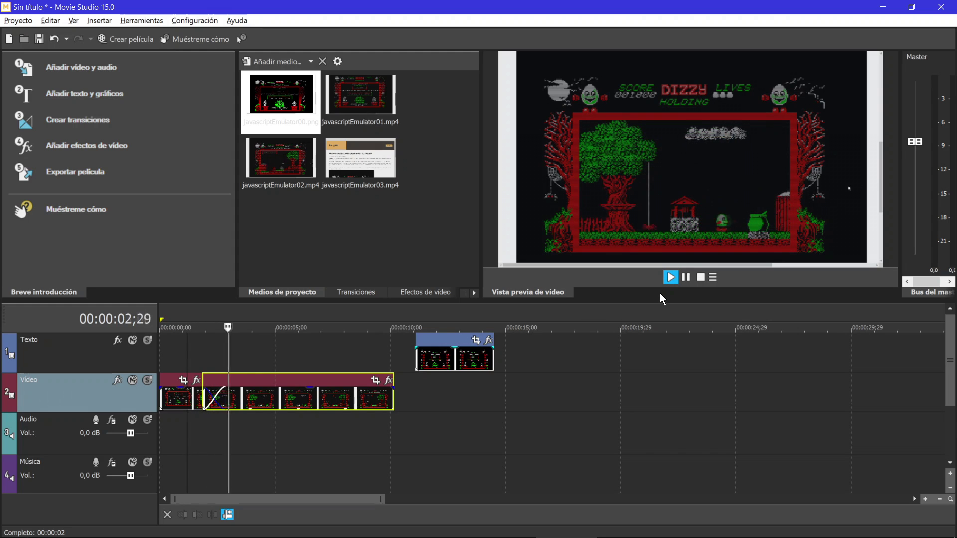
{"action": "left_click", "coordinate": [686, 277]}
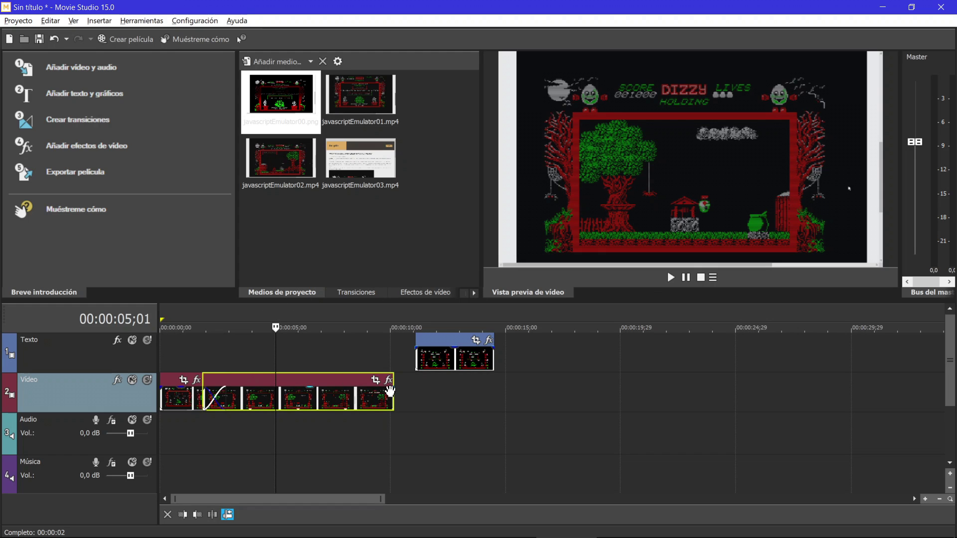
Fade out the second Vídeo piece's end and fade in the first piece's start over about 1 second each, and play back the result.
{"action": "left_click_drag", "start_coordinate": [392, 386], "coordinate": [372, 387]}
{"action": "left_click_drag", "start_coordinate": [162, 387], "coordinate": [183, 384]}
{"action": "left_click", "coordinate": [163, 317]}
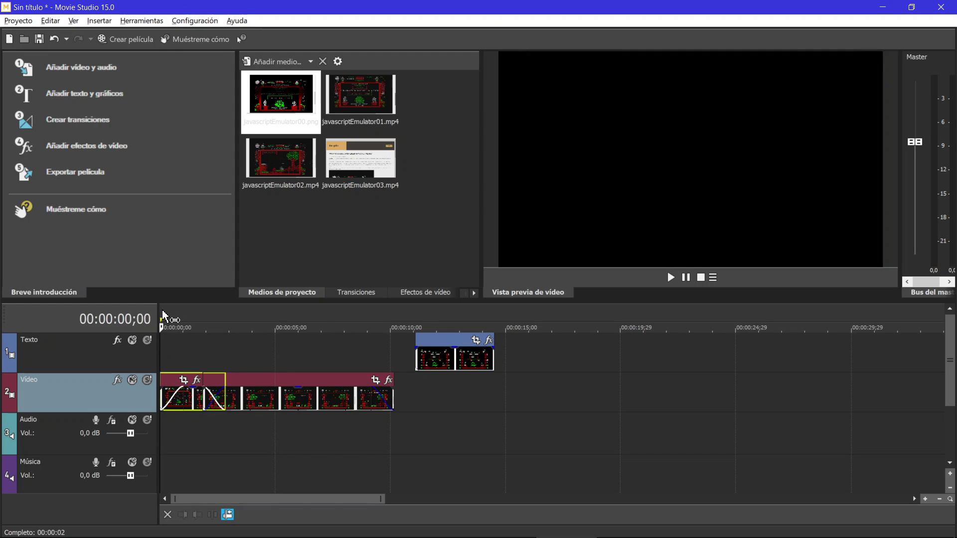
{"action": "left_click", "coordinate": [669, 277]}
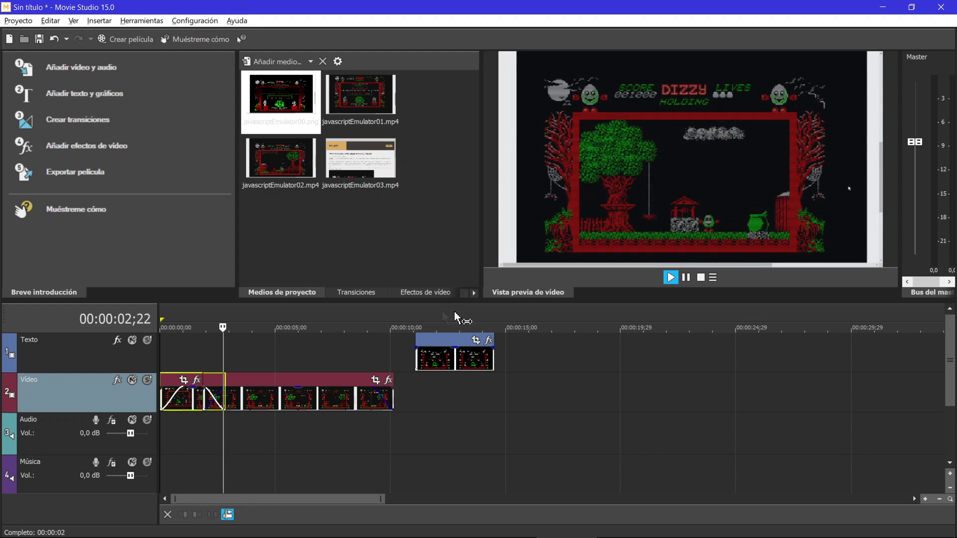
{"action": "left_click", "coordinate": [348, 328]}
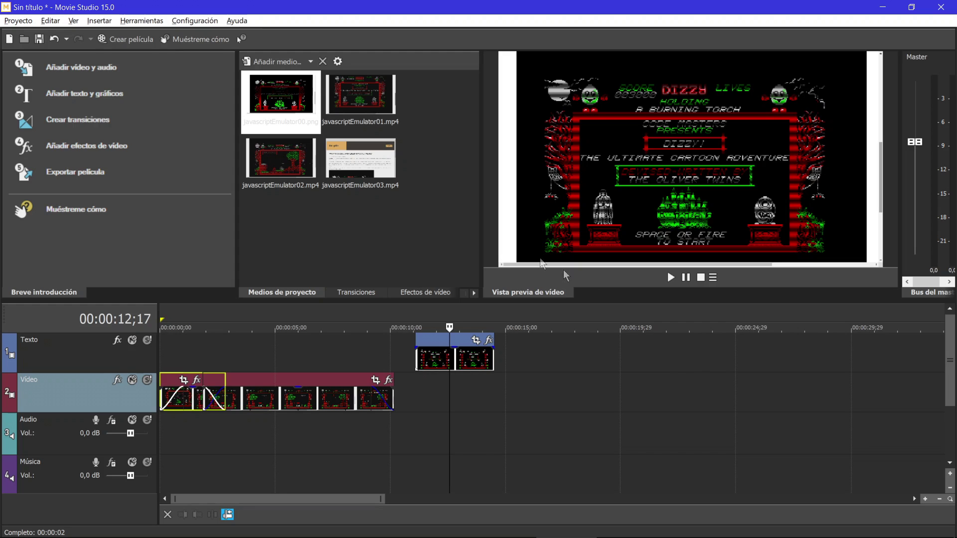
Examine the available transitions, including Persianas venecianas and Vuelo de entrada/salida en 3D, and the Blanco y negro video effect presets.
{"action": "left_click", "coordinate": [355, 294]}
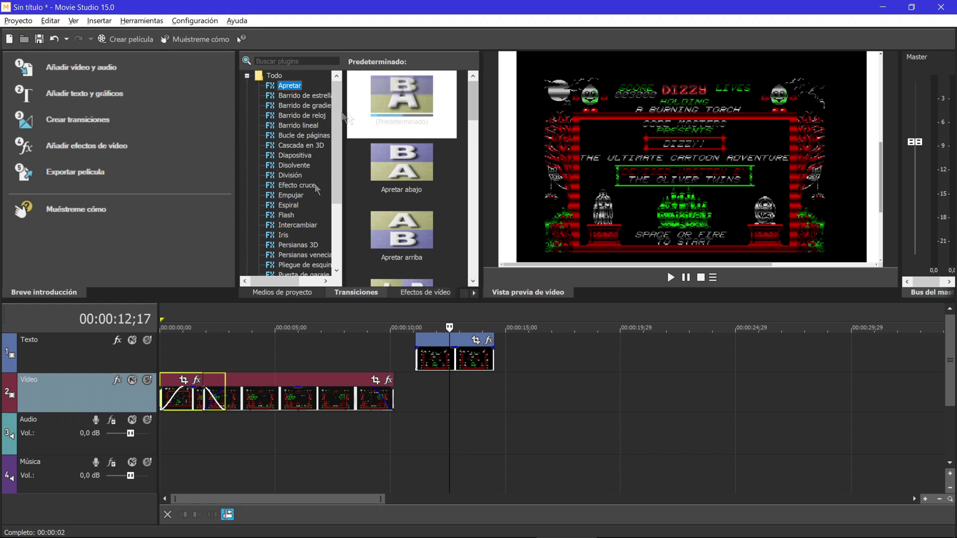
{"action": "left_click", "coordinate": [305, 253]}
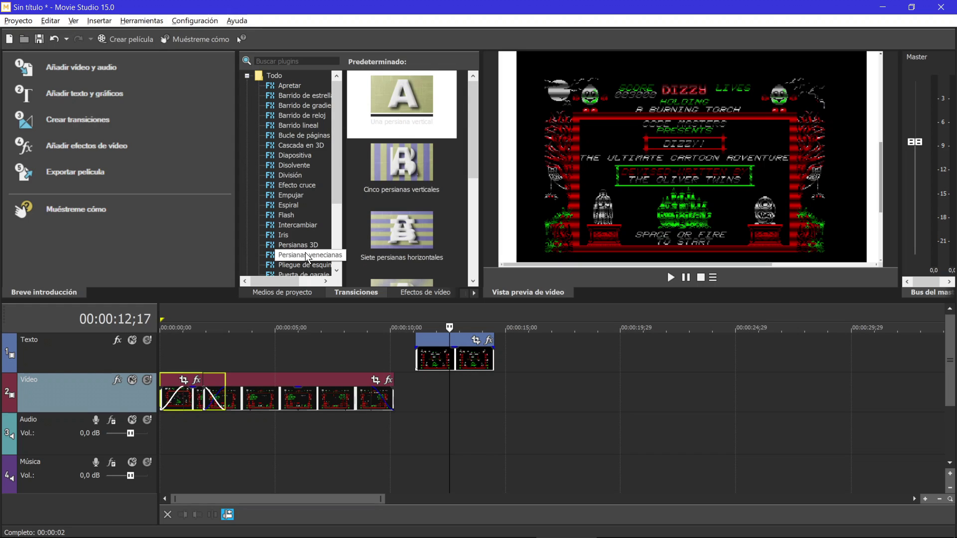
{"action": "scroll", "coordinate": [329, 232], "scroll_direction": "down", "scroll_amount": 4}
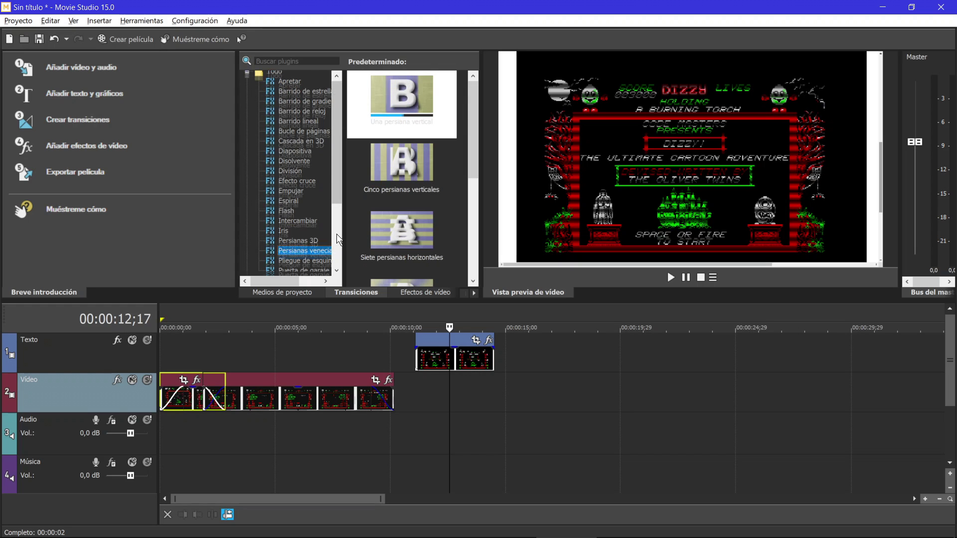
{"action": "left_click", "coordinate": [303, 208]}
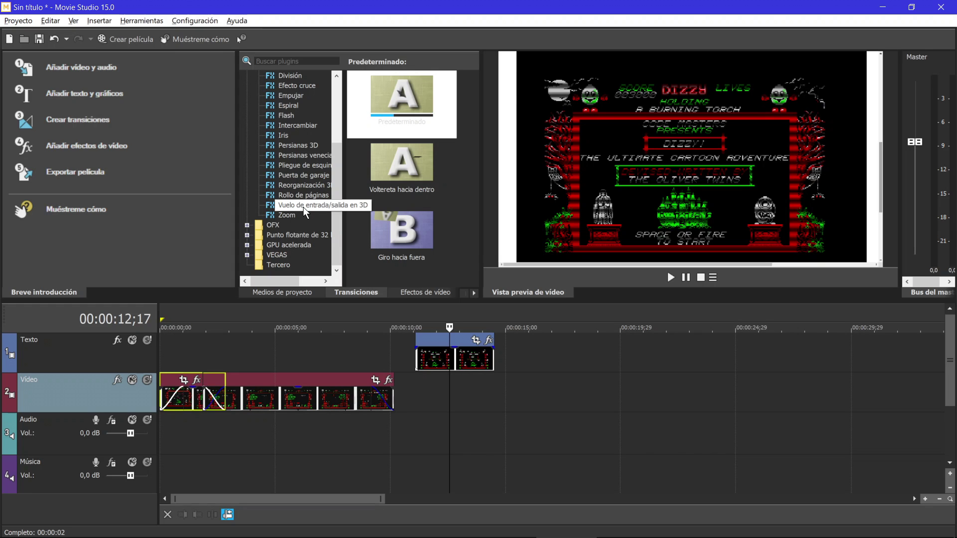
{"action": "left_click", "coordinate": [420, 294]}
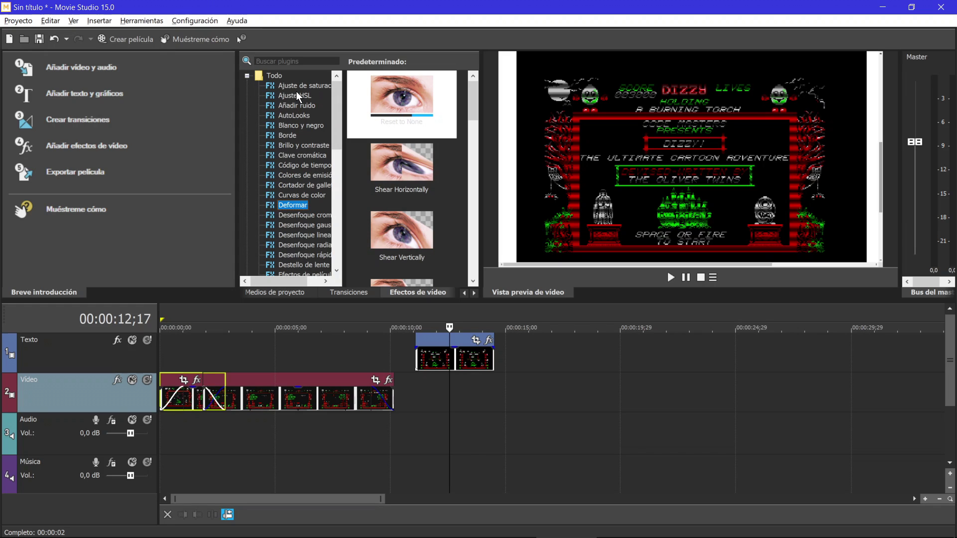
{"action": "left_click", "coordinate": [297, 125]}
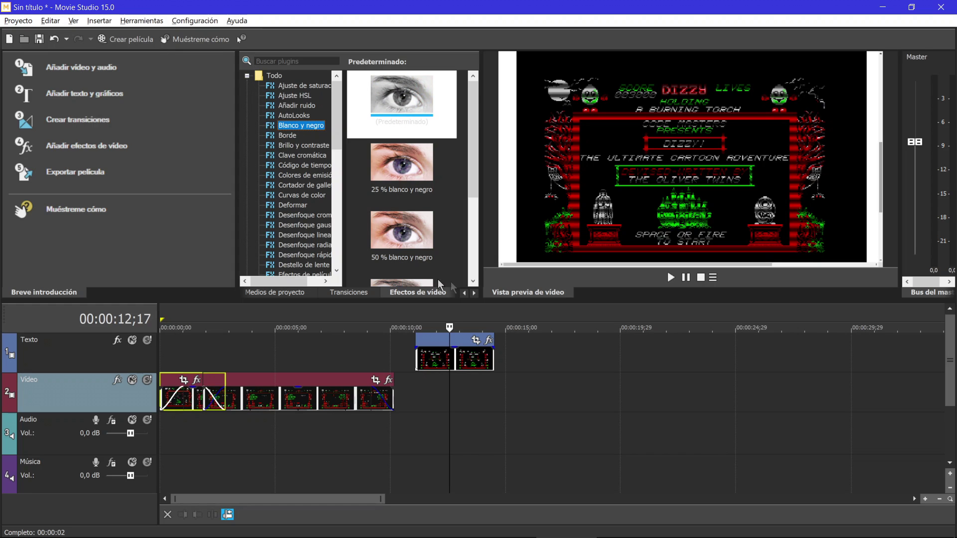
Place the Default Text preset of the (Heredado) Texto media generator on the Texto track, starting at about 0.7 seconds.
{"action": "left_click", "coordinate": [474, 294]}
{"action": "left_click", "coordinate": [413, 293]}
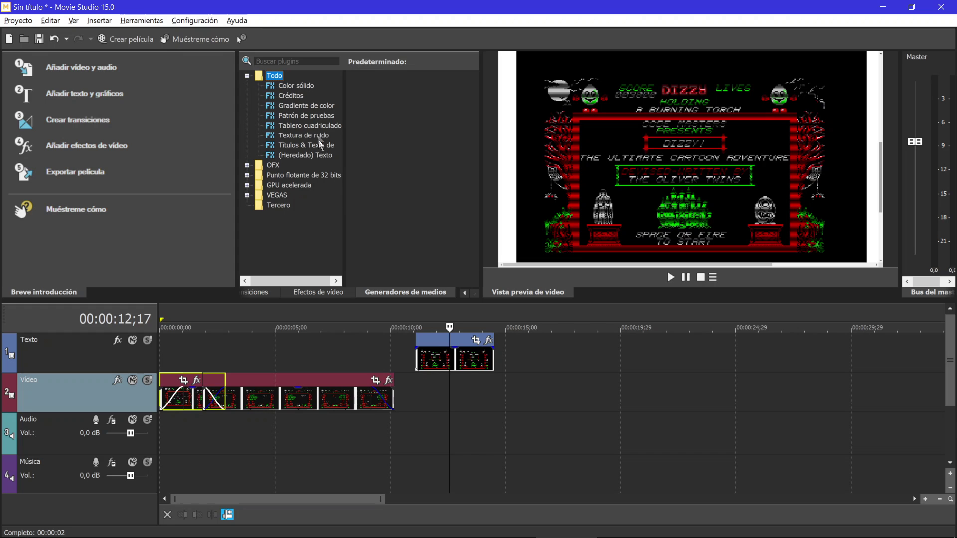
{"action": "left_click", "coordinate": [298, 156]}
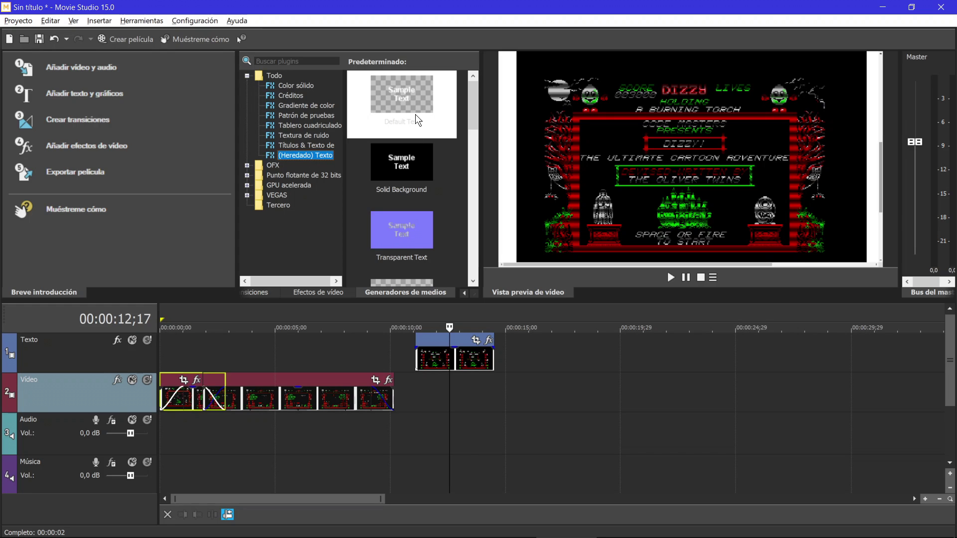
{"action": "left_click_drag", "start_coordinate": [405, 101], "coordinate": [189, 354]}
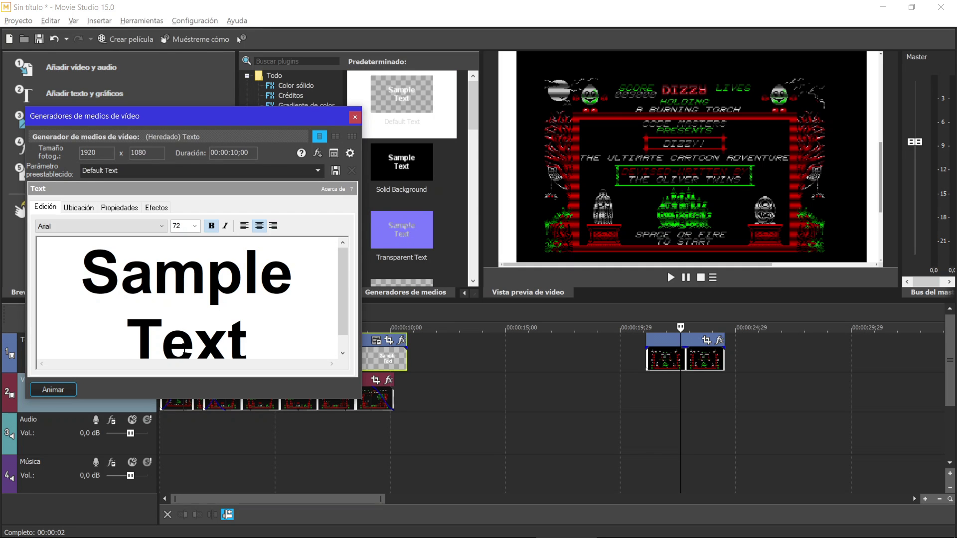
Replace the sample text with "Prueba de Vegas" while previewing it over the video at 00:00:04;00.
{"action": "left_click_drag", "start_coordinate": [180, 112], "coordinate": [684, 151]}
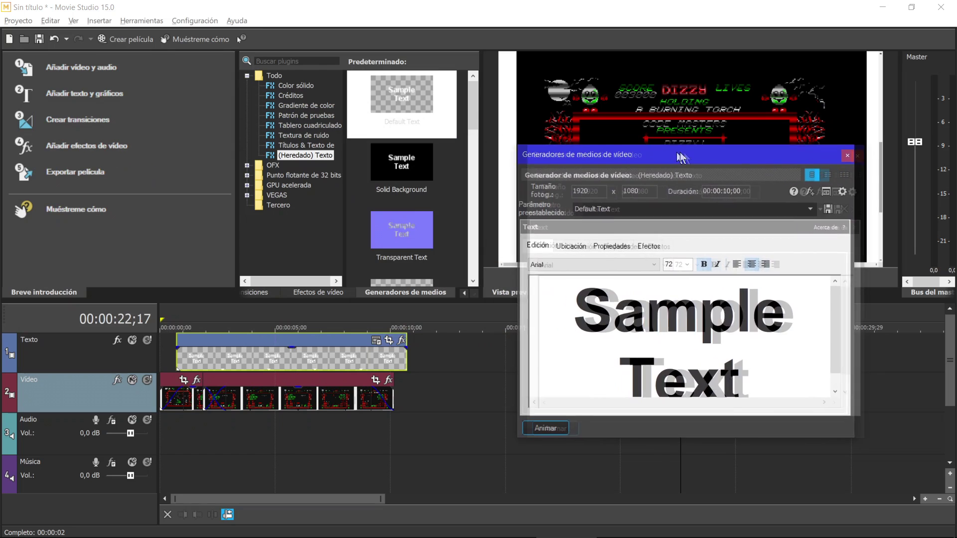
{"action": "left_click", "coordinate": [253, 312]}
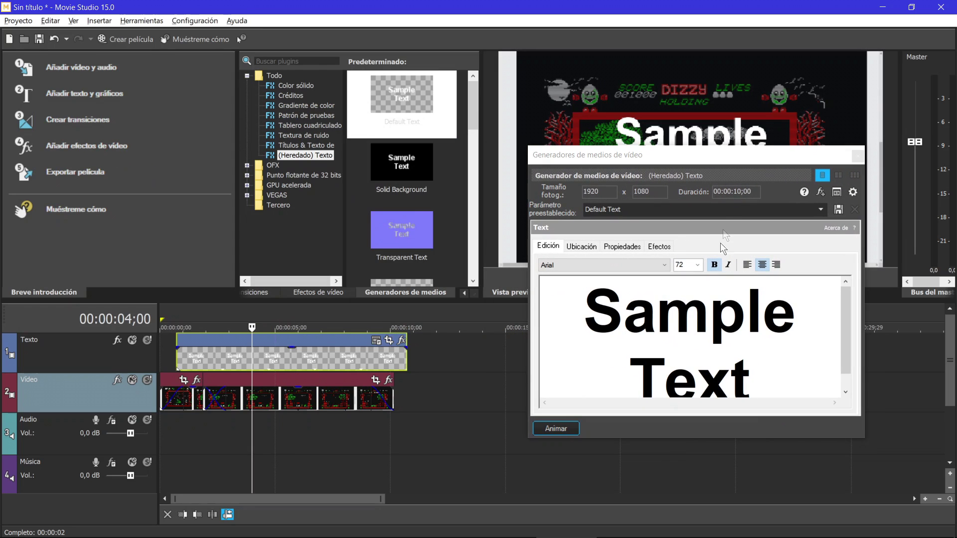
{"action": "left_click_drag", "start_coordinate": [712, 163], "coordinate": [617, 222]}
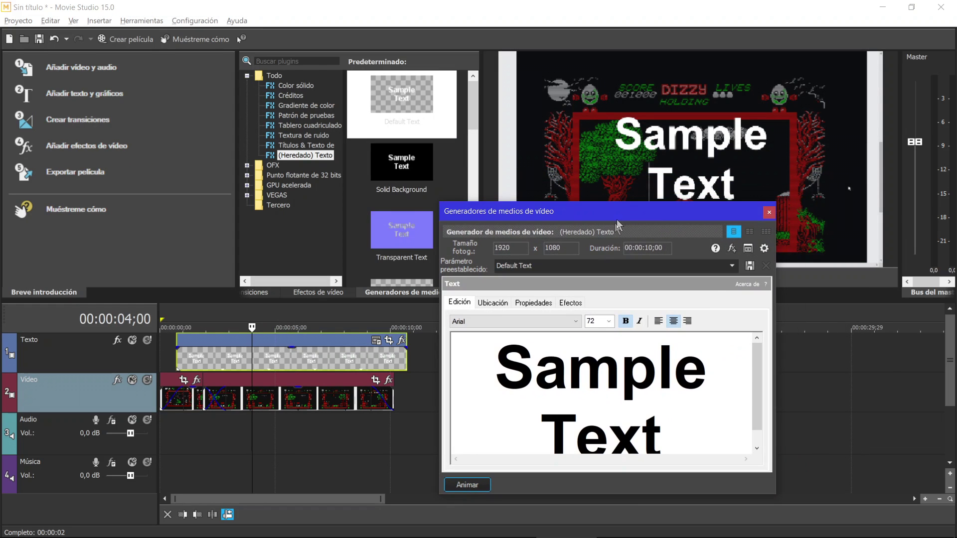
{"action": "left_click_drag", "start_coordinate": [506, 368], "coordinate": [671, 441]}
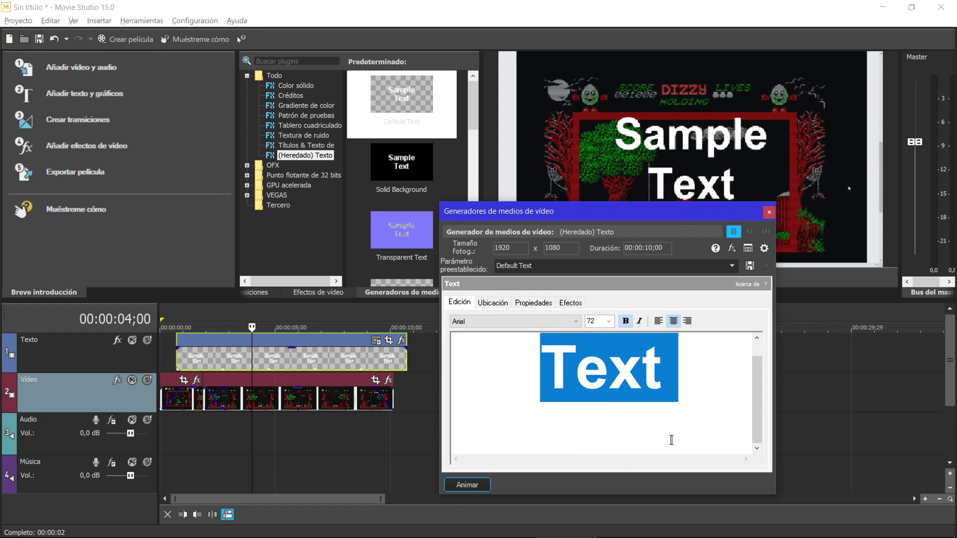
{"action": "type", "text": "P"}
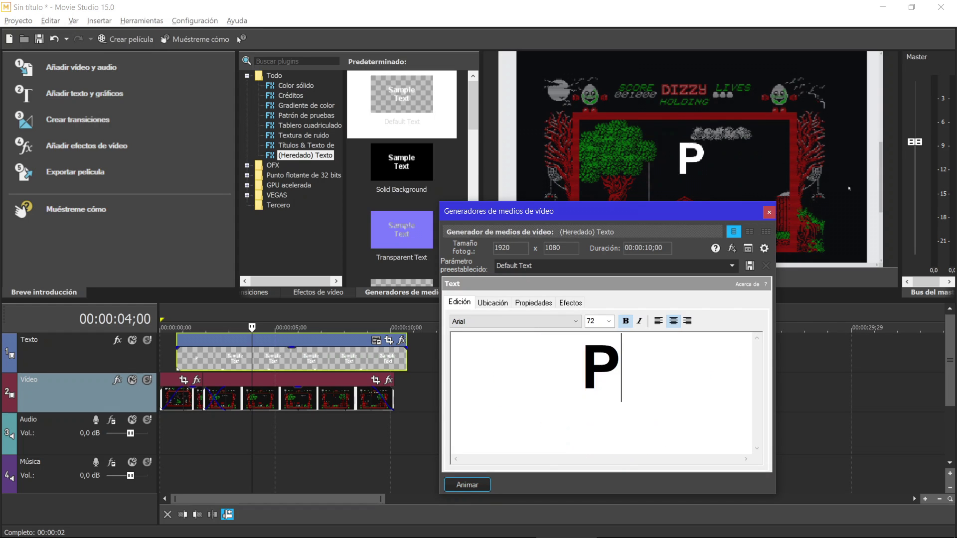
{"action": "type", "text": "rueba de VEg"}
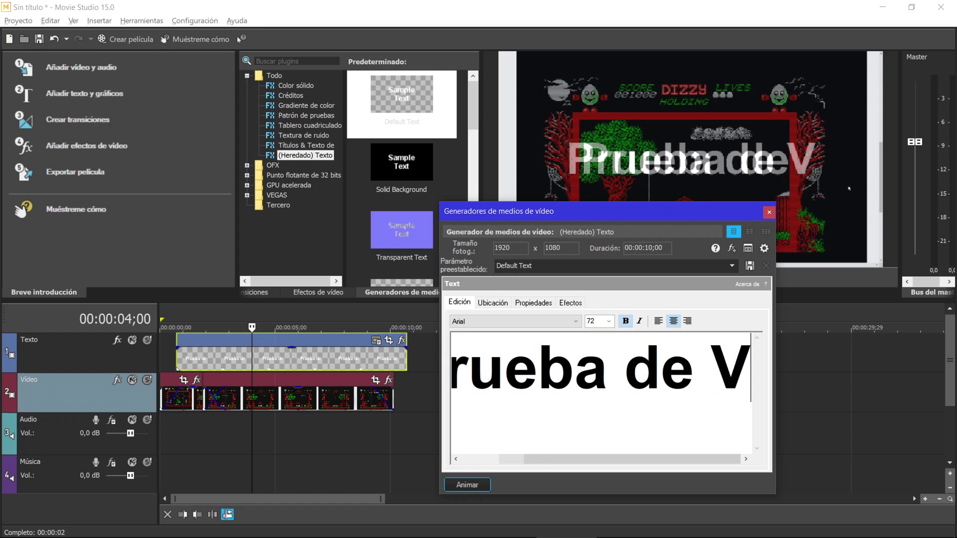
{"action": "key", "text": "BackSpace"}
{"action": "key", "text": "BackSpace"}
{"action": "type", "text": "egas"}
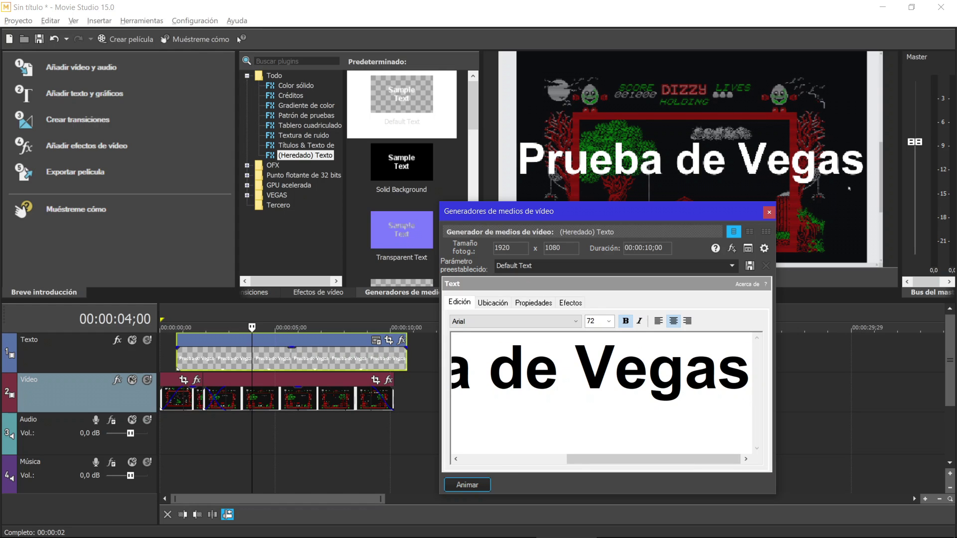
Set the title's font size to 36 and place it freely at about X -0,053, Y -0,229.
{"action": "left_click", "coordinate": [610, 320]}
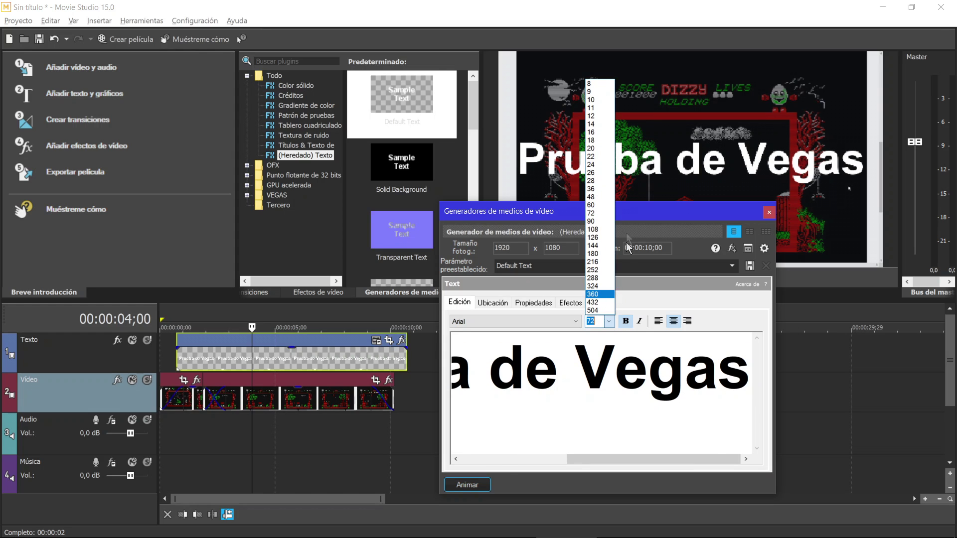
{"action": "left_click", "coordinate": [599, 191]}
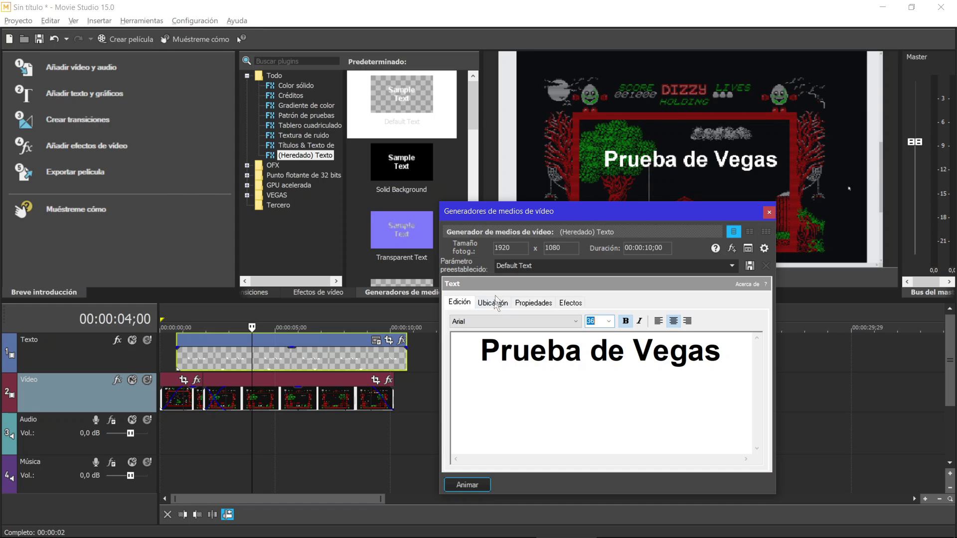
{"action": "left_click", "coordinate": [493, 305]}
{"action": "mouse_move", "coordinate": [513, 399]}
{"action": "left_mouse_down"}
{"action": "mouse_move", "coordinate": [495, 389]}
{"action": "mouse_move", "coordinate": [486, 414]}
{"action": "mouse_move", "coordinate": [528, 395]}
{"action": "mouse_move", "coordinate": [499, 382]}
{"action": "mouse_move", "coordinate": [527, 386]}
{"action": "left_mouse_up"}
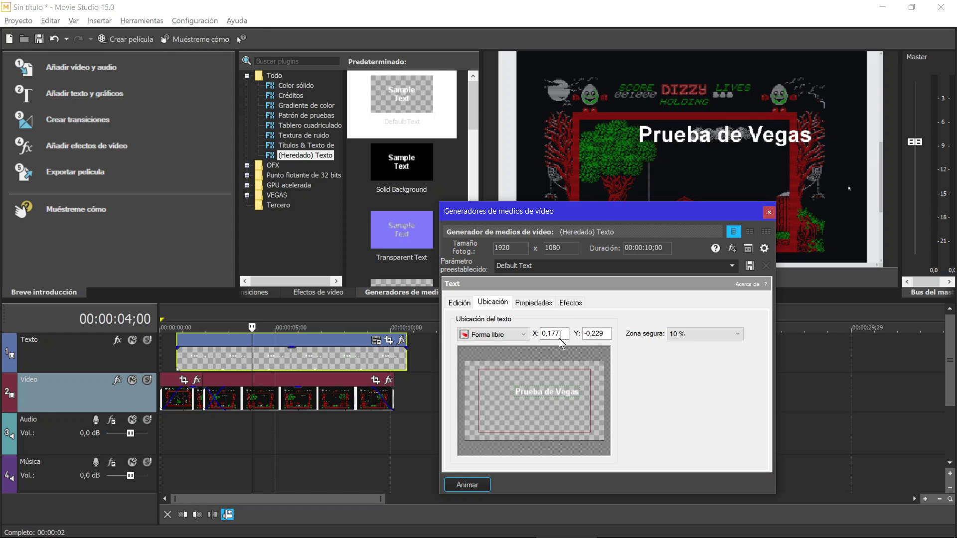
{"action": "left_click_drag", "start_coordinate": [542, 388], "coordinate": [523, 391]}
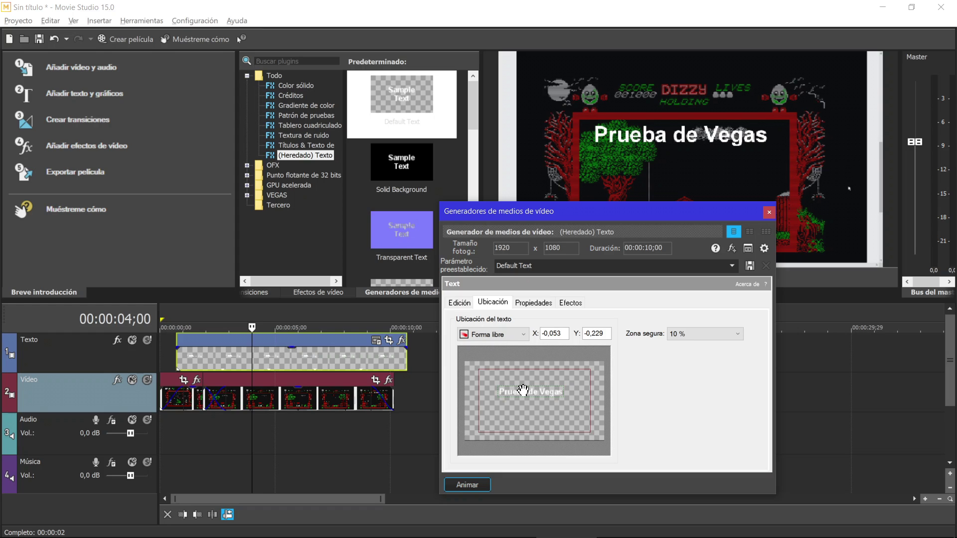
Colour the title text cyan (RGB 40, 235, 255) and enable its drop shadow.
{"action": "left_click", "coordinate": [538, 303]}
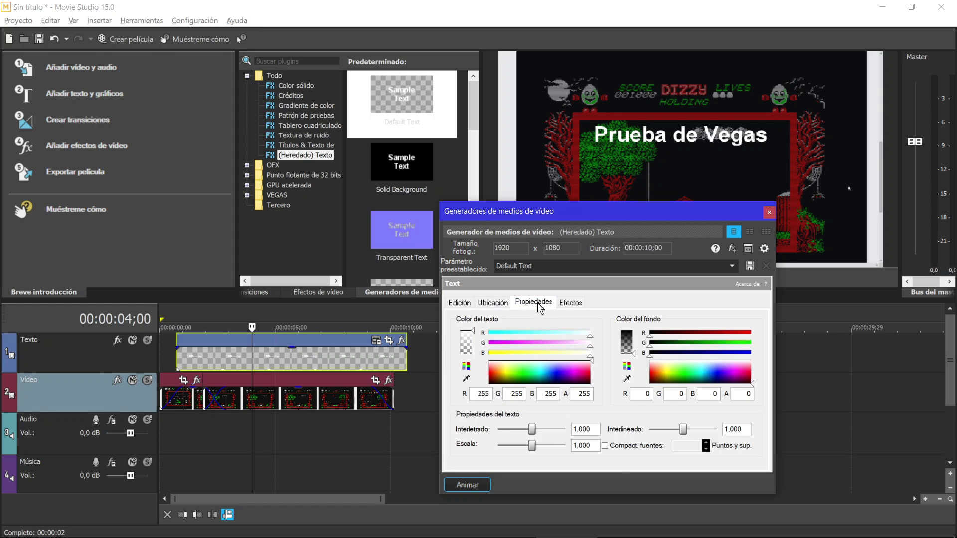
{"action": "left_click", "coordinate": [541, 370]}
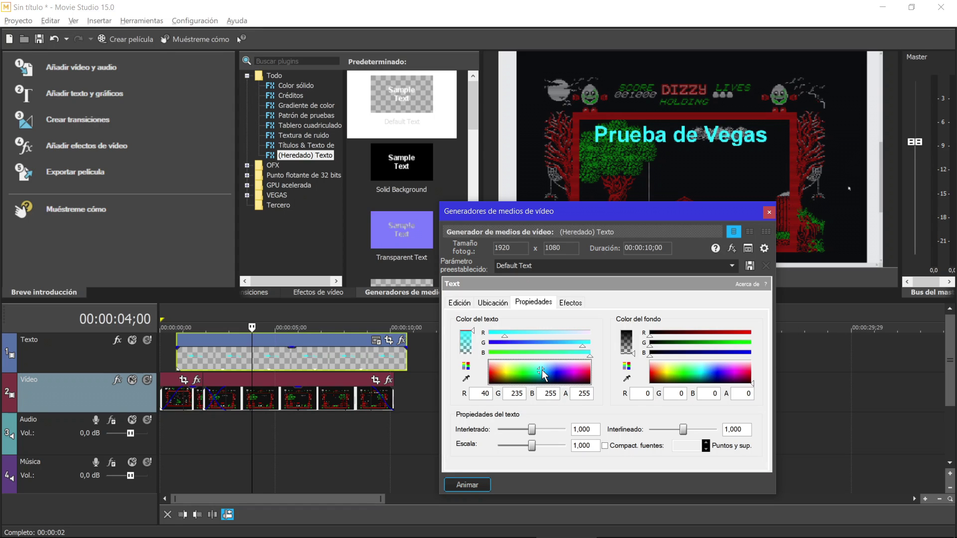
{"action": "left_click", "coordinate": [570, 304]}
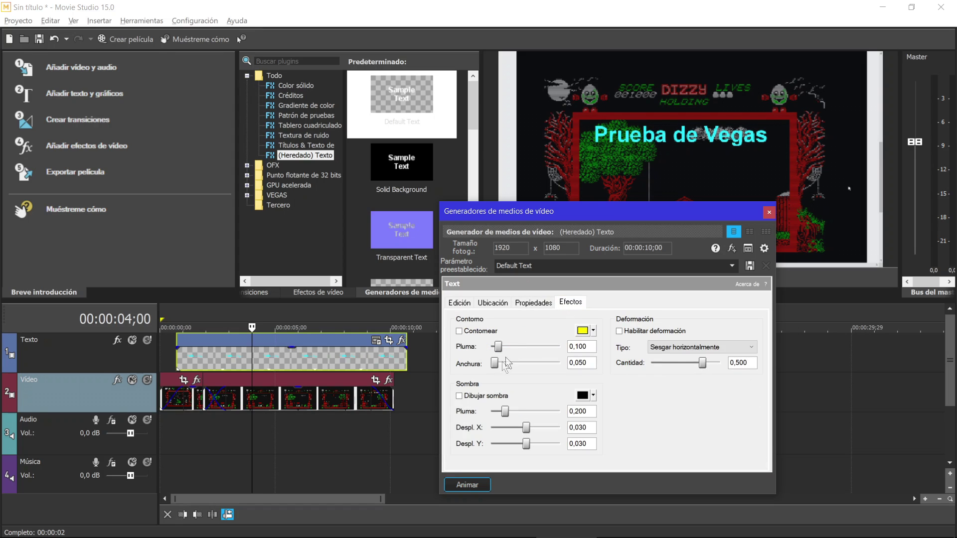
{"action": "left_click", "coordinate": [486, 397]}
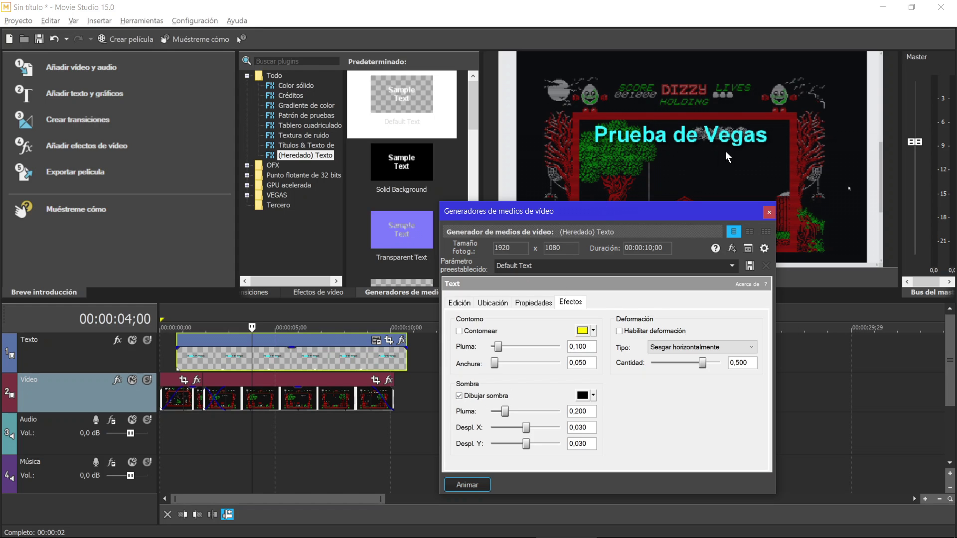
Enable the title's outline, set the outline colour to black (RGB 0, 0, 0), and close the generator settings.
{"action": "left_click", "coordinate": [464, 333]}
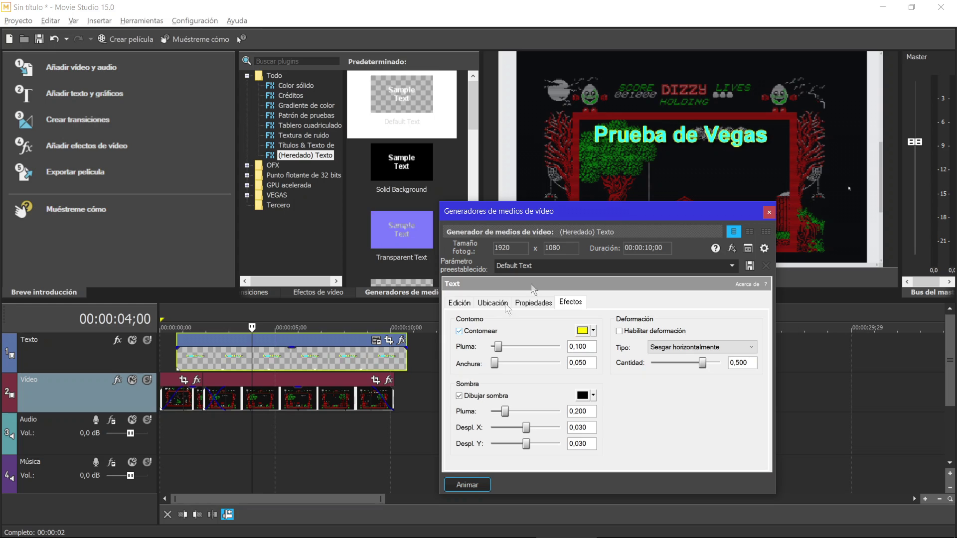
{"action": "left_click", "coordinate": [592, 331]}
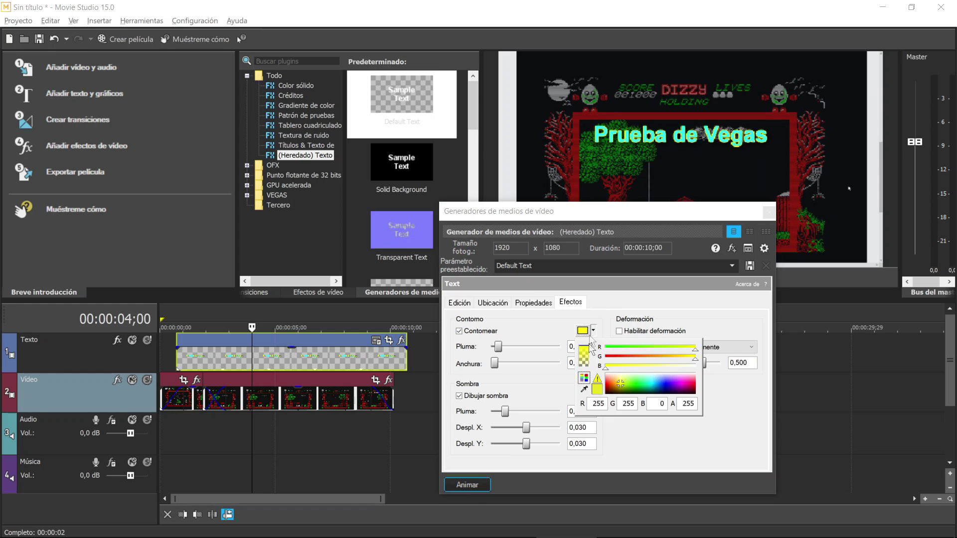
{"action": "left_click", "coordinate": [605, 393]}
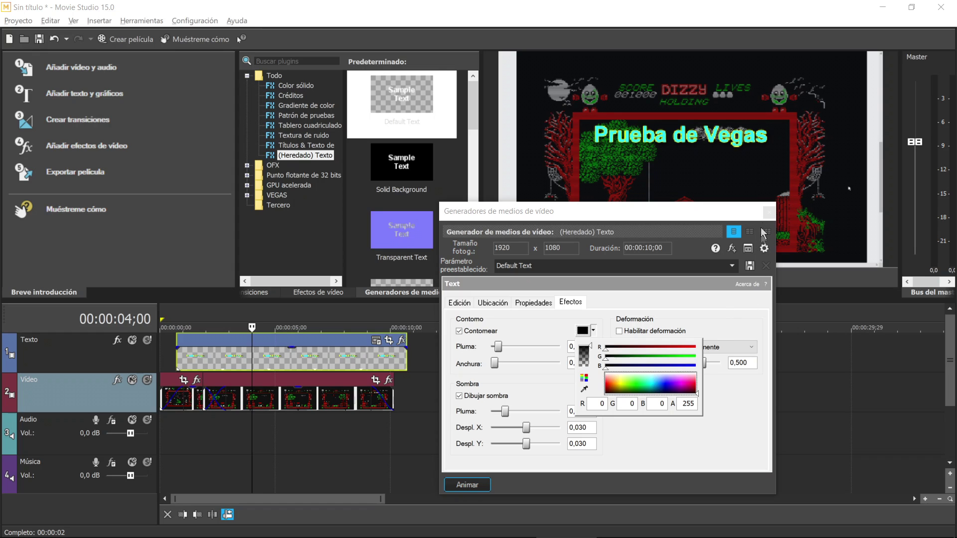
{"action": "left_click", "coordinate": [769, 214]}
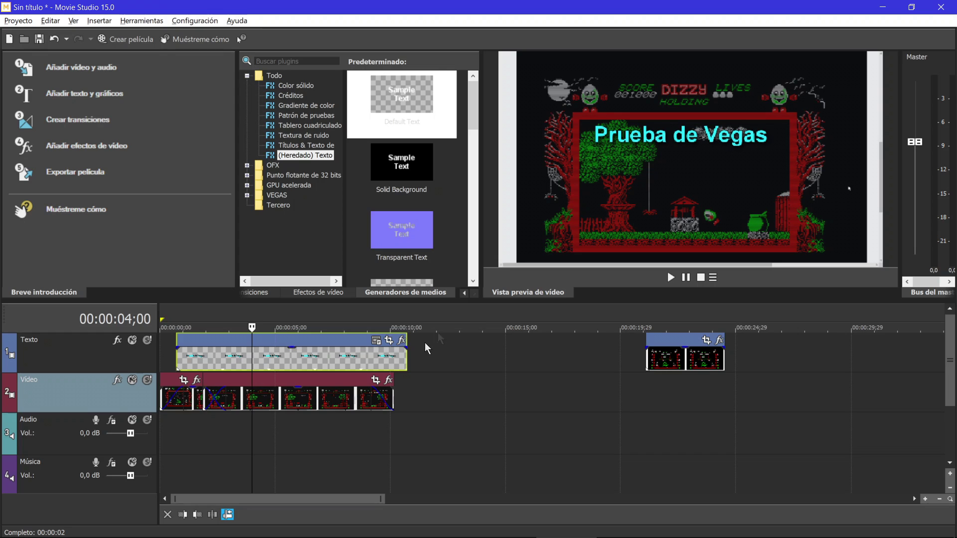
Trim the title's end on the Texto track to about 7.4 seconds and give it a fade-out of about 1.1 seconds.
{"action": "left_click_drag", "start_coordinate": [406, 362], "coordinate": [330, 360]}
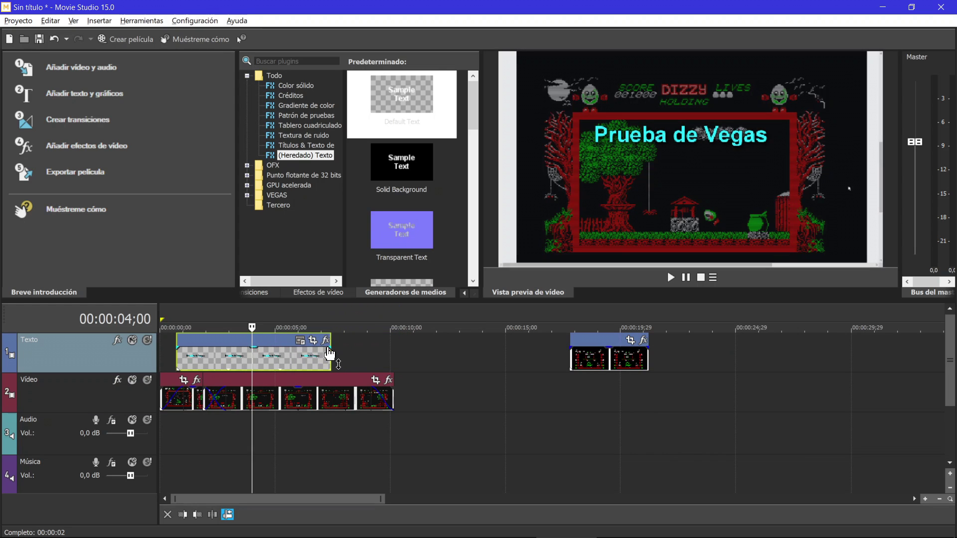
{"action": "left_click_drag", "start_coordinate": [329, 344], "coordinate": [305, 345]}
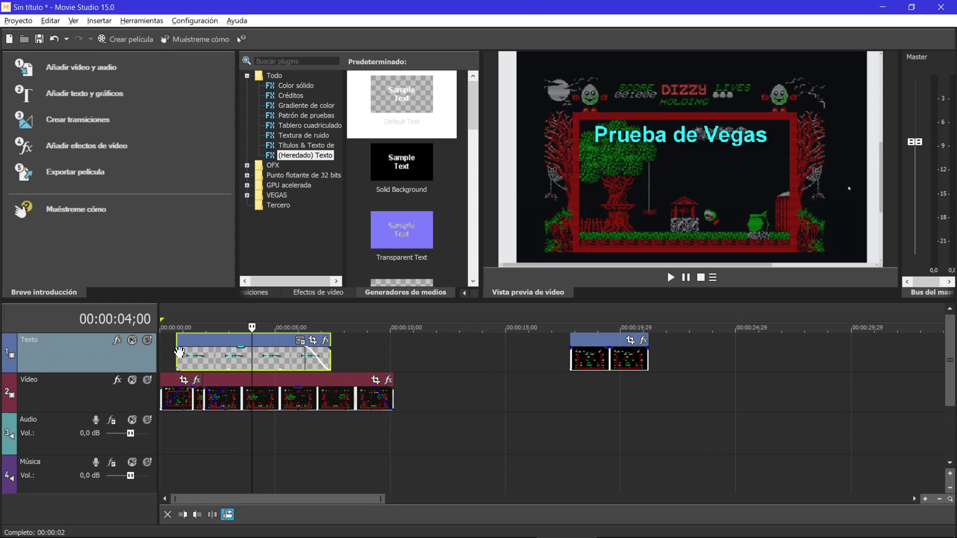
Give the title on the Texto track a fade-in of about 1.4 seconds and return to the start of the timeline.
{"action": "left_click_drag", "start_coordinate": [178, 344], "coordinate": [209, 346]}
{"action": "left_click", "coordinate": [166, 314]}
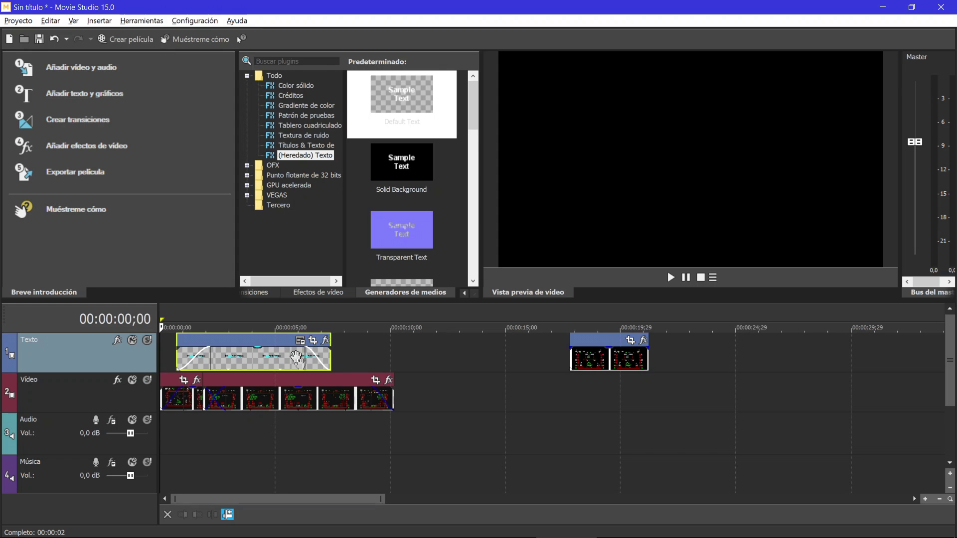
Delete the leftover clip near 19 seconds on the Texto track and play the project from the beginning.
{"action": "left_click", "coordinate": [595, 355]}
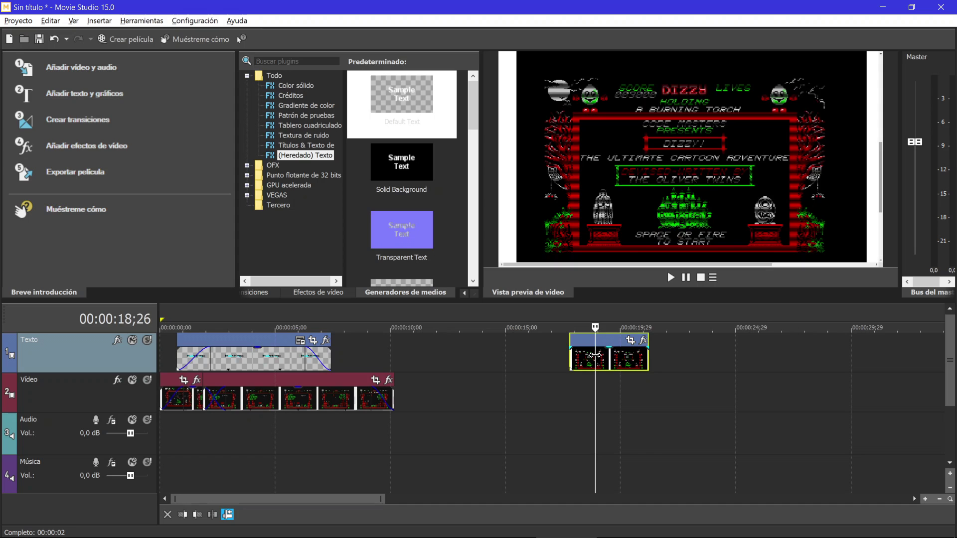
{"action": "key", "text": "Delete"}
{"action": "left_click", "coordinate": [167, 314]}
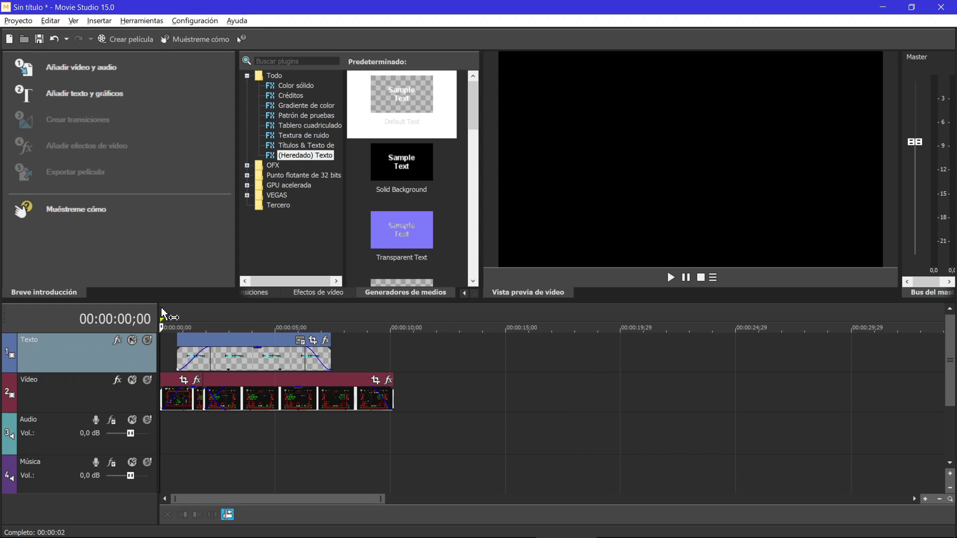
{"action": "left_click", "coordinate": [671, 277]}
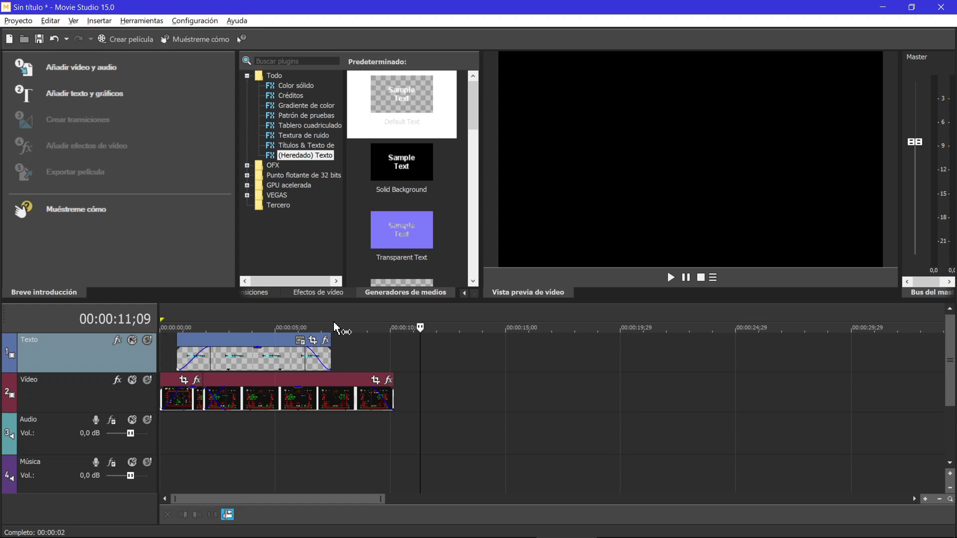
Start creating the movie as an MP4 saved to the hard disk and open its advanced render options.
{"action": "left_click", "coordinate": [128, 39]}
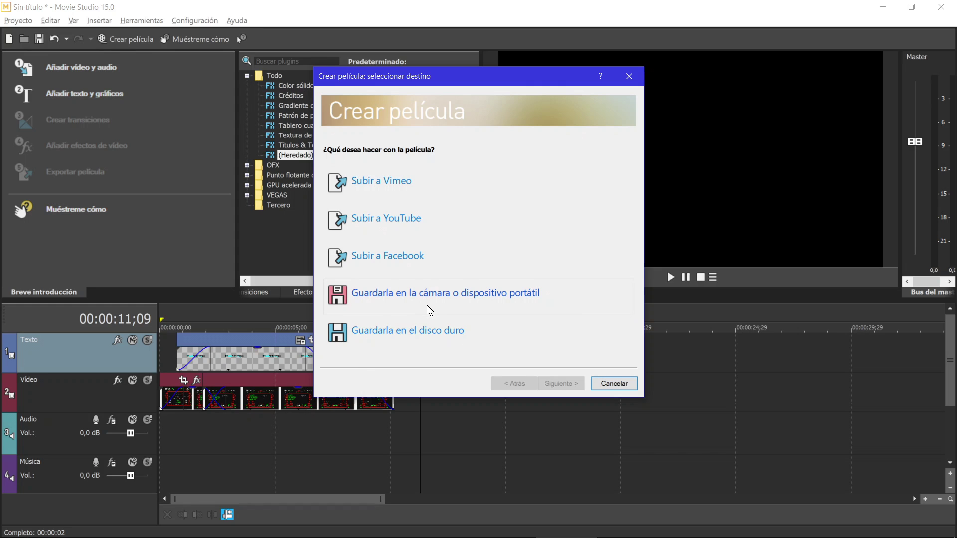
{"action": "left_click", "coordinate": [426, 332]}
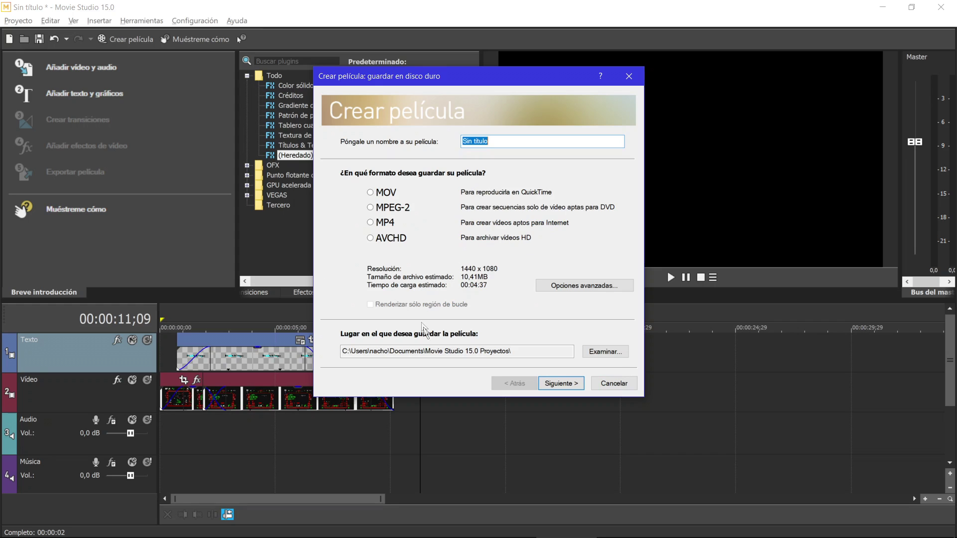
{"action": "left_click", "coordinate": [370, 223]}
{"action": "left_click", "coordinate": [544, 283]}
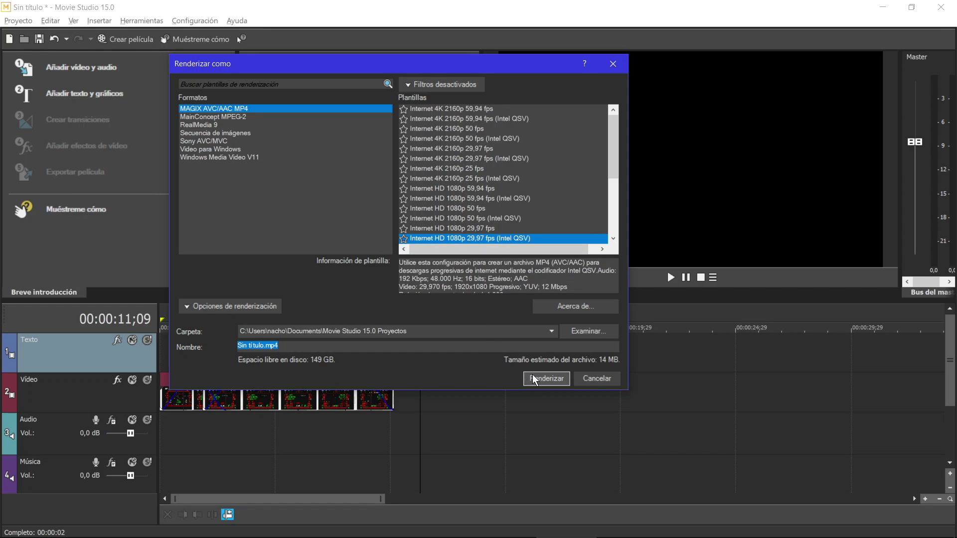
Name the output file pruebaVegas.mp4 and start rendering it.
{"action": "left_click", "coordinate": [264, 346]}
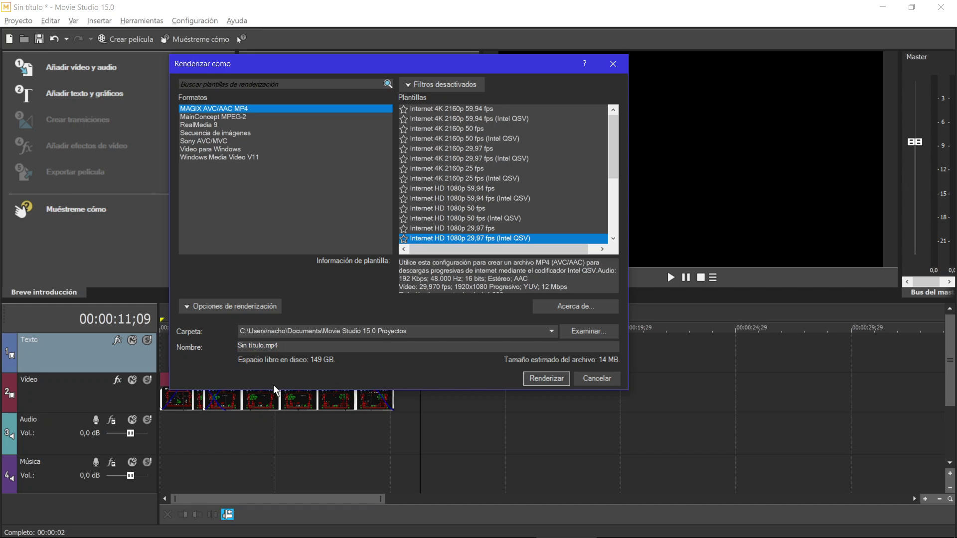
{"action": "key", "text": "shift+Home"}
{"action": "type", "text": "pruebaVegas"}
{"action": "left_click", "coordinate": [543, 381]}
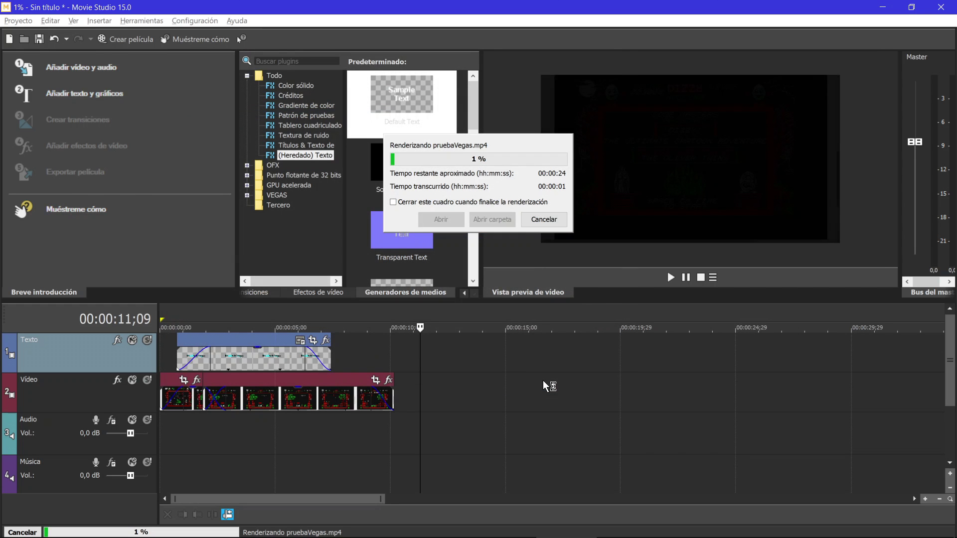